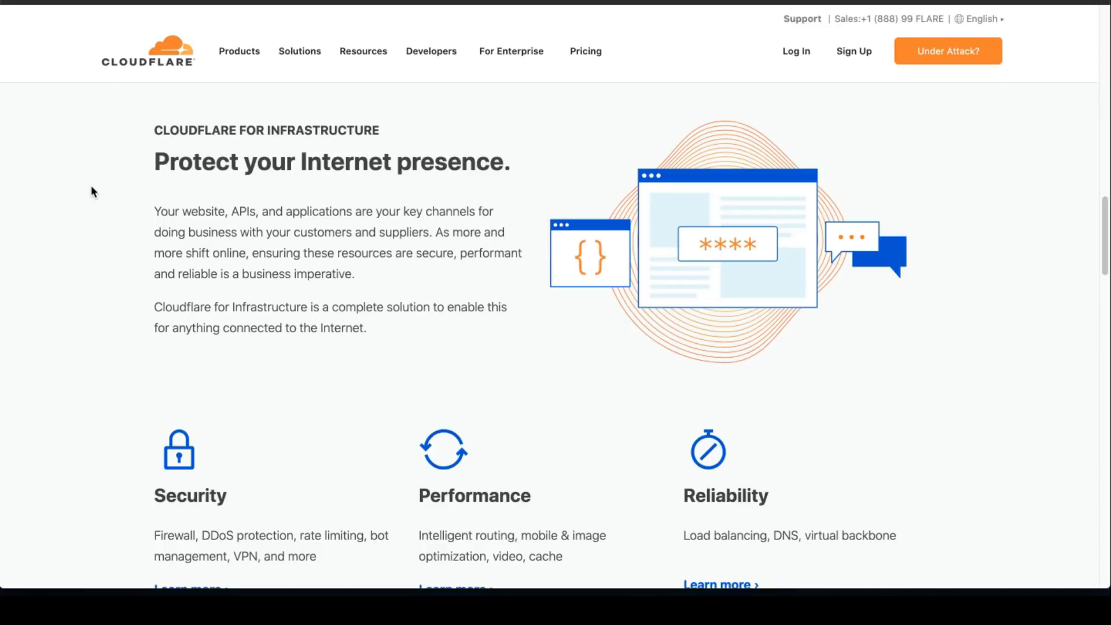
# Review the GTmetrix report for localseo.click and highlight the 1.7s fully loaded time.
pyautogui.scroll(-1, 52, 162)
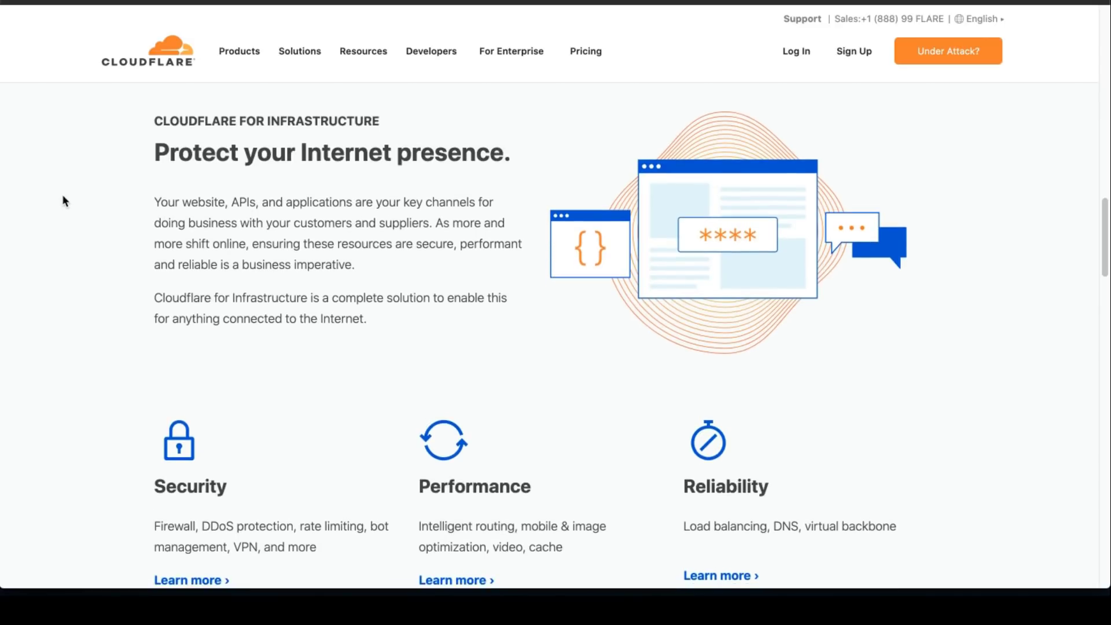
pyautogui.scroll(-1, 62, 195)
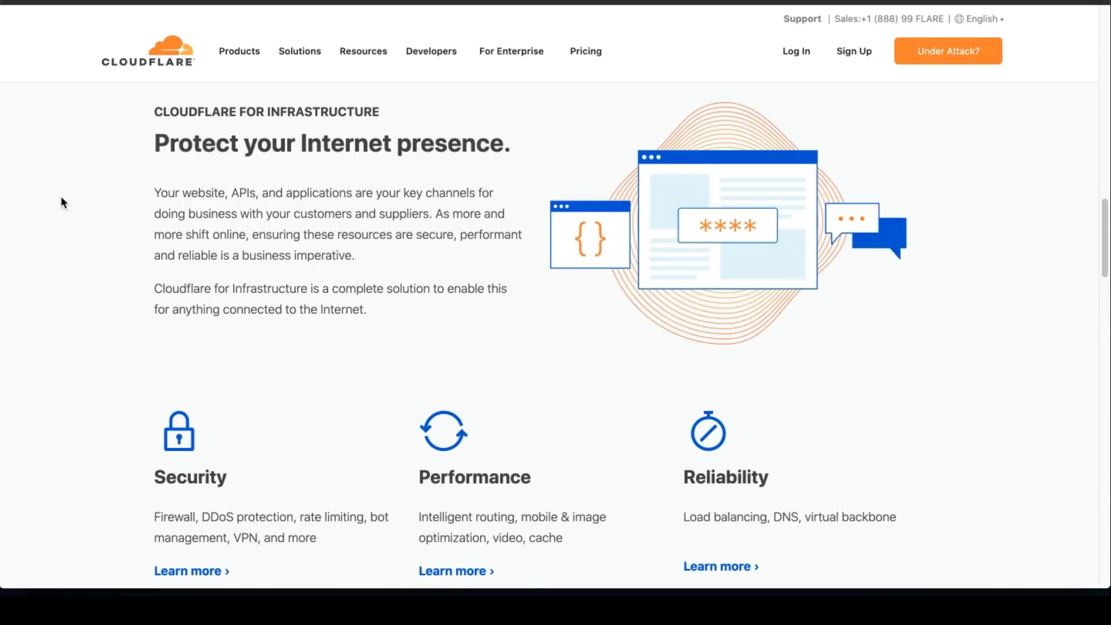
pyautogui.scroll(-3, 61, 197)
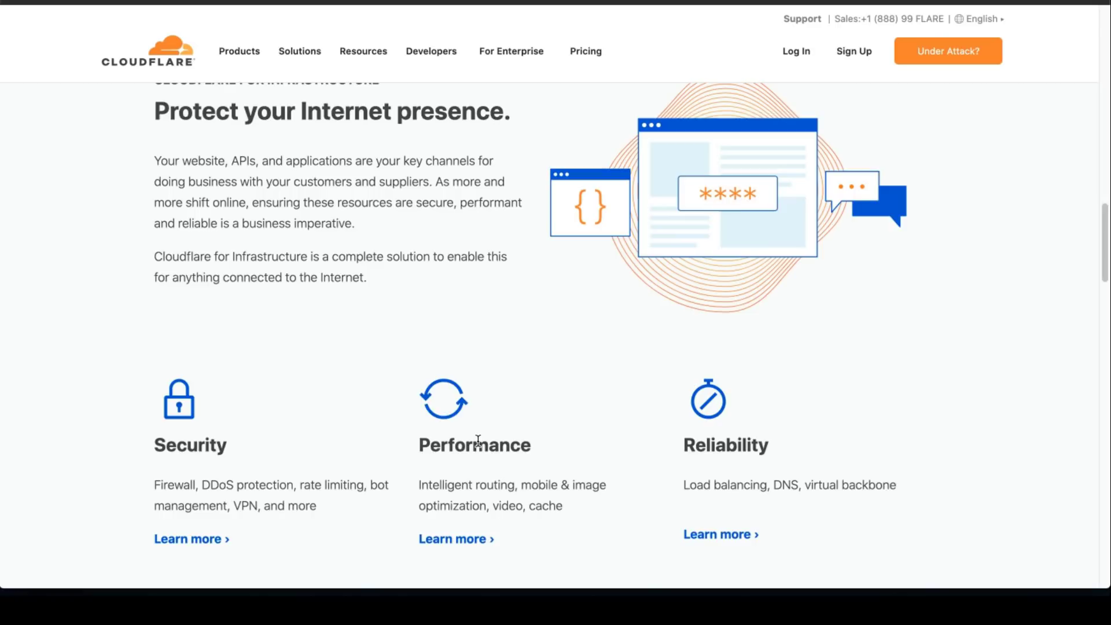
pyautogui.moveTo(519, 549); pyautogui.dragTo(435, 449)
pyautogui.click(427, 480)
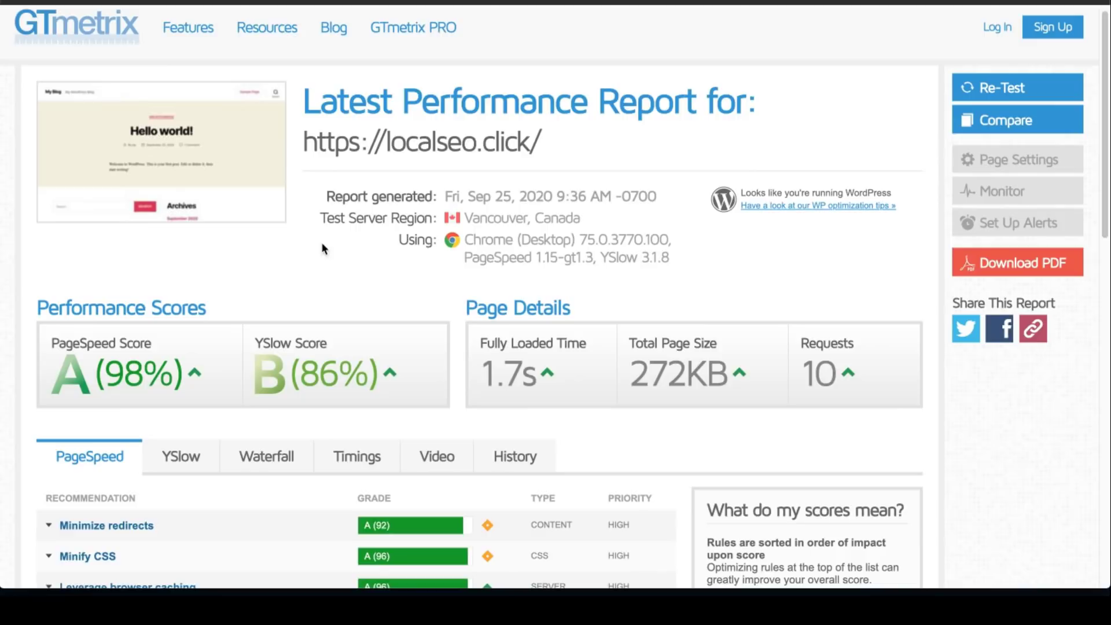
pyautogui.moveTo(471, 374); pyautogui.dragTo(542, 382)
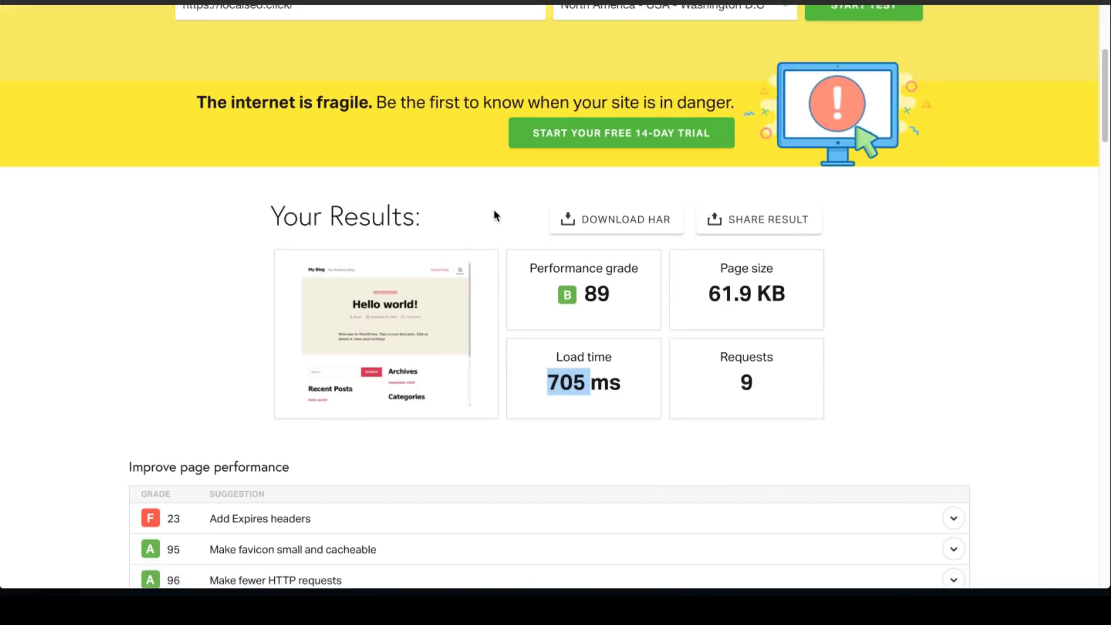
# Review GiftOfSpeed's New York results for localseo.click, highlighting the 1.01 s load time.
pyautogui.scroll(1, 494, 216)
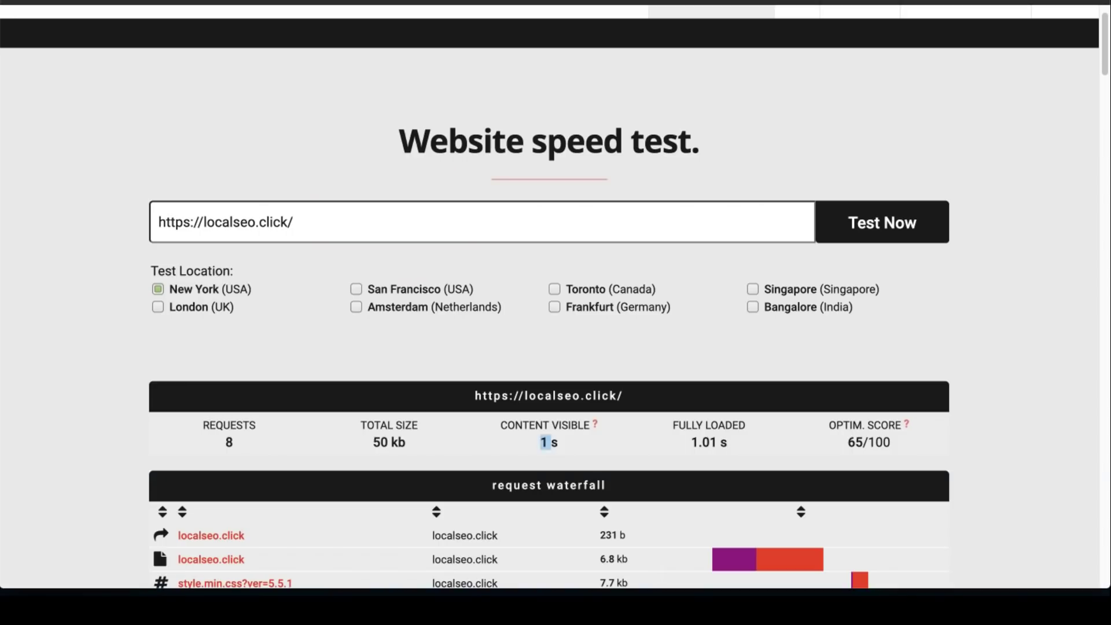
pyautogui.scroll(-1, 596, 349)
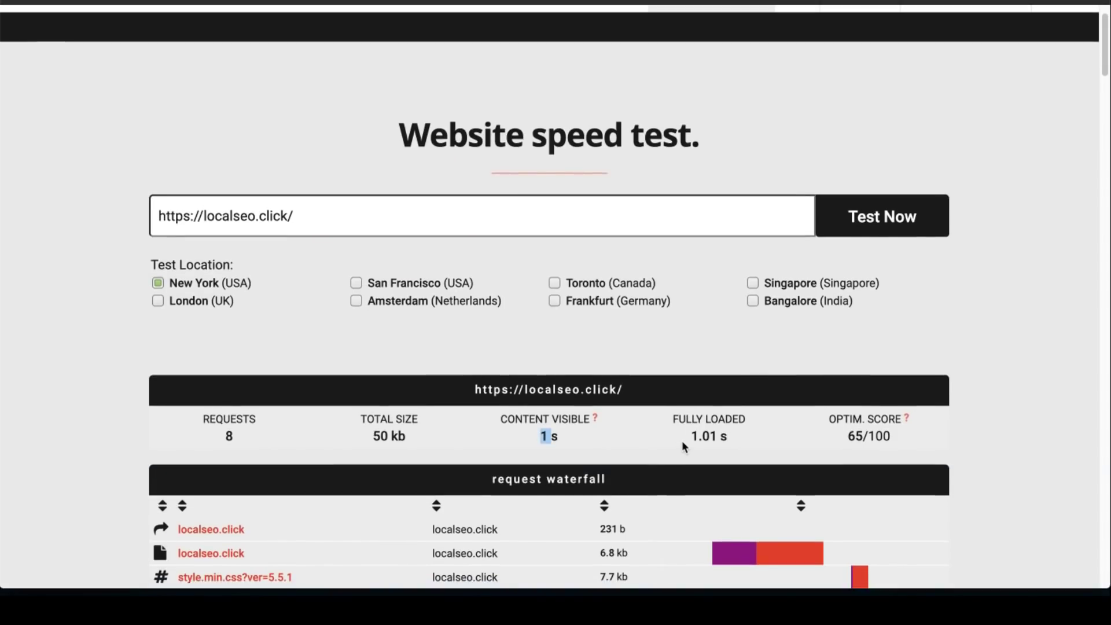
pyautogui.moveTo(689, 438); pyautogui.dragTo(709, 442)
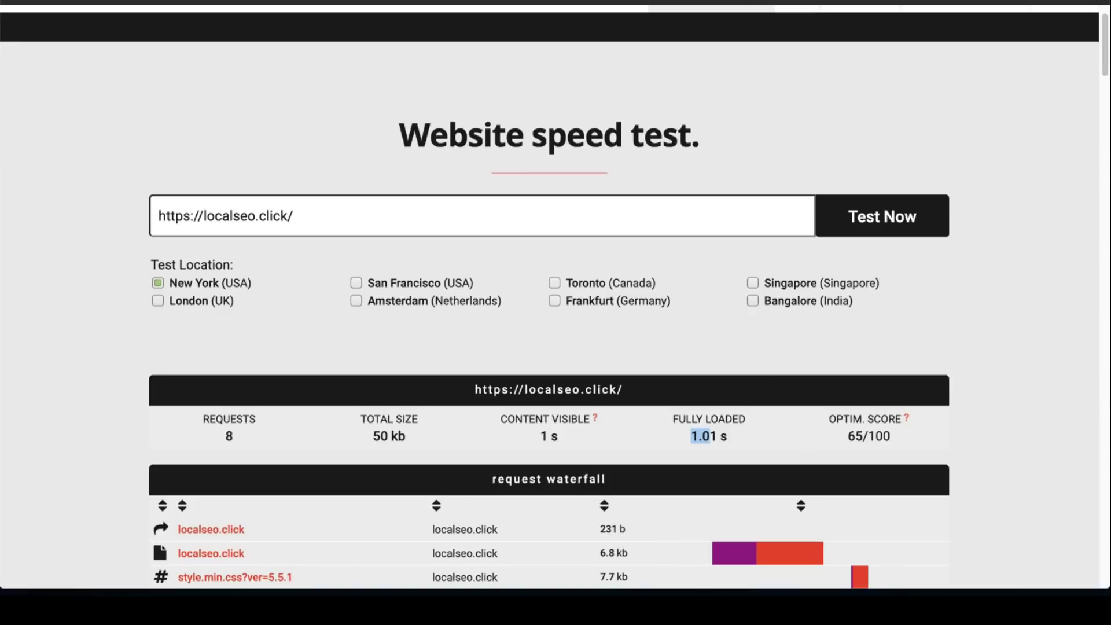
pyautogui.click(225, 104)
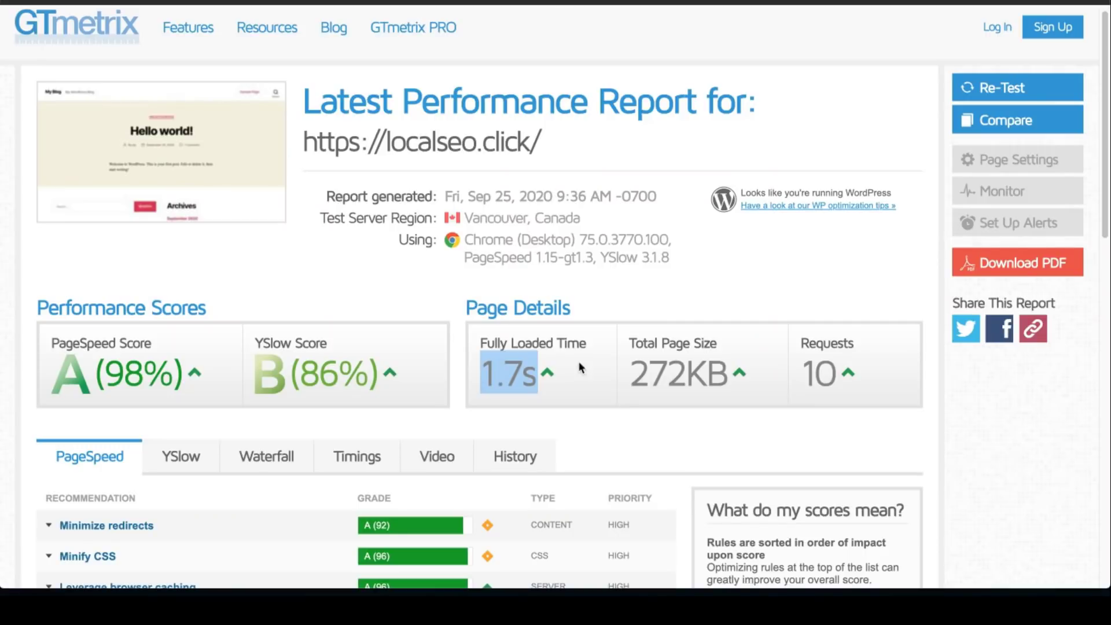
# Highlight the 1.7s load time, then the '66% faster!' claim in Cloudflare's Speed overview.
pyautogui.moveTo(501, 384)
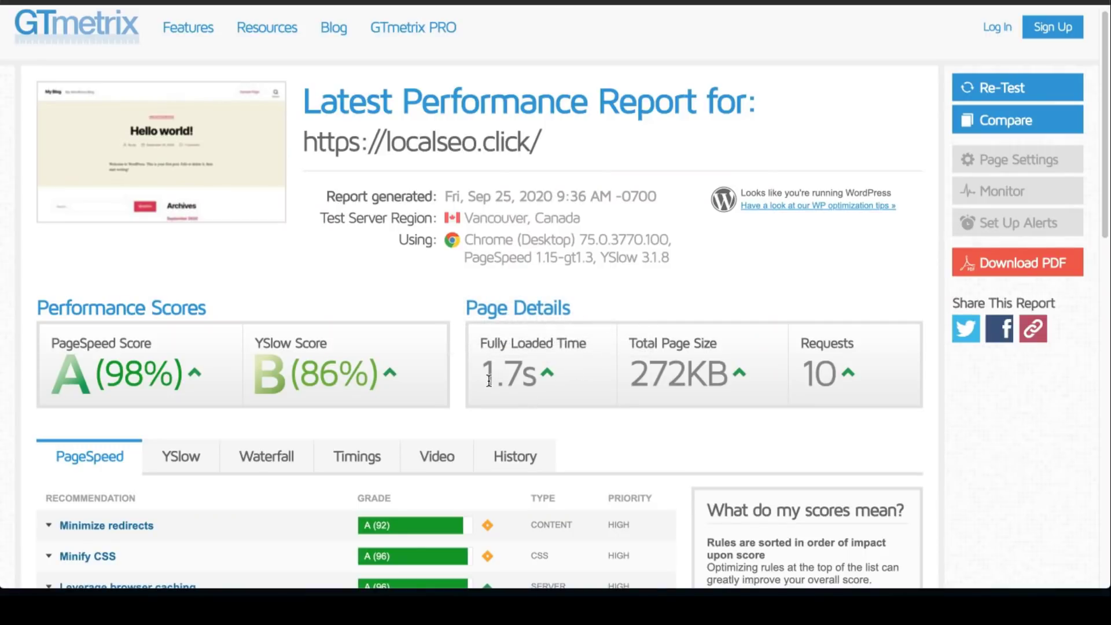
pyautogui.moveTo(495, 383); pyautogui.dragTo(536, 387)
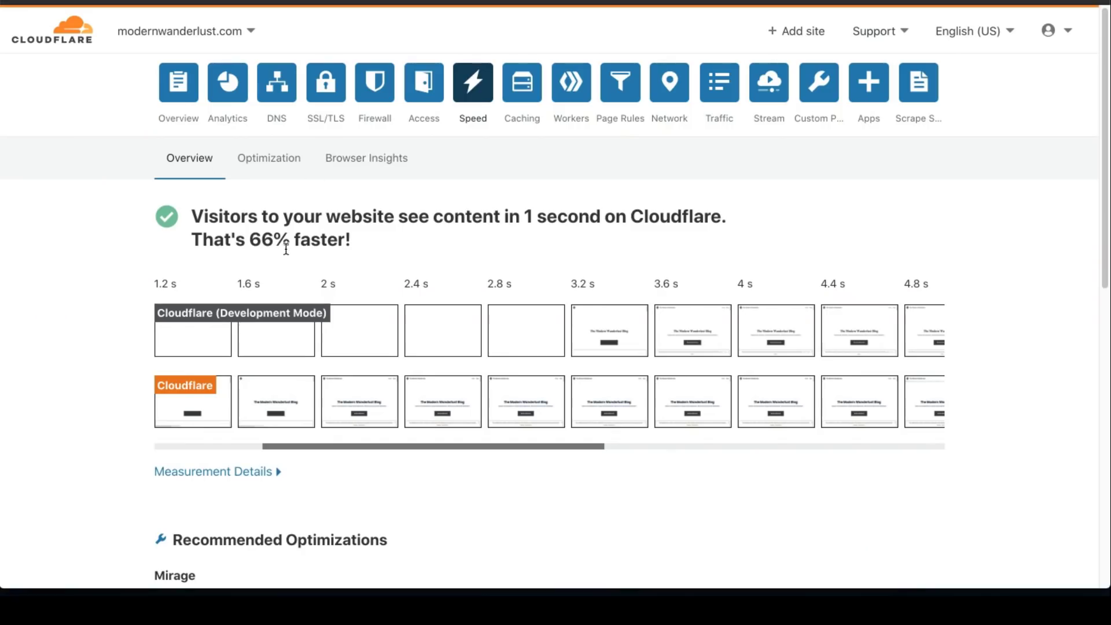
pyautogui.moveTo(245, 238); pyautogui.dragTo(351, 238)
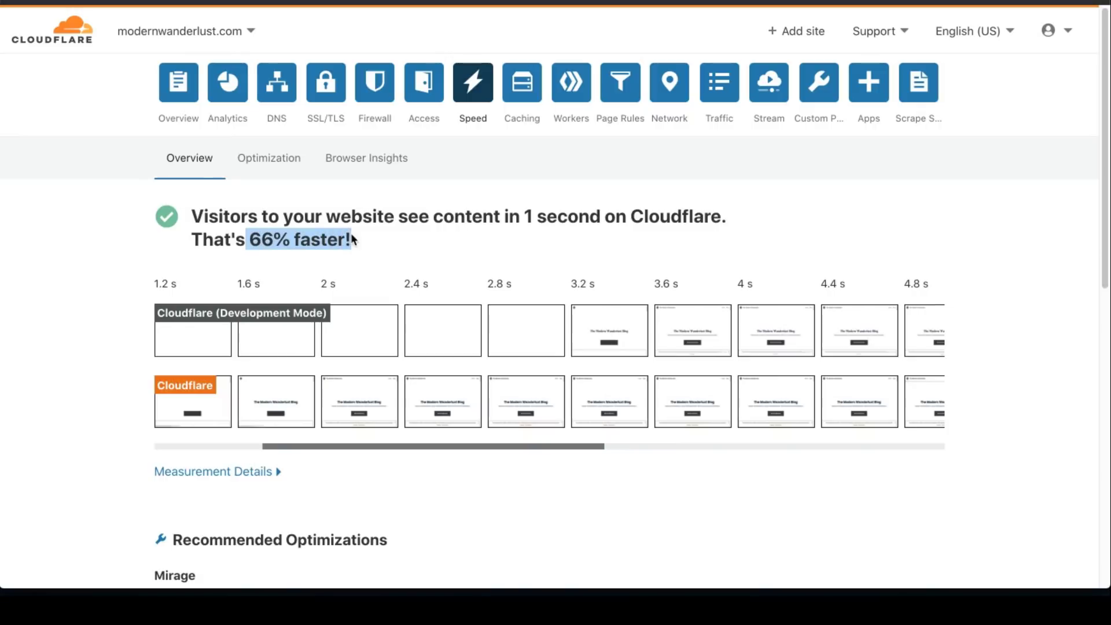
pyautogui.click(423, 238)
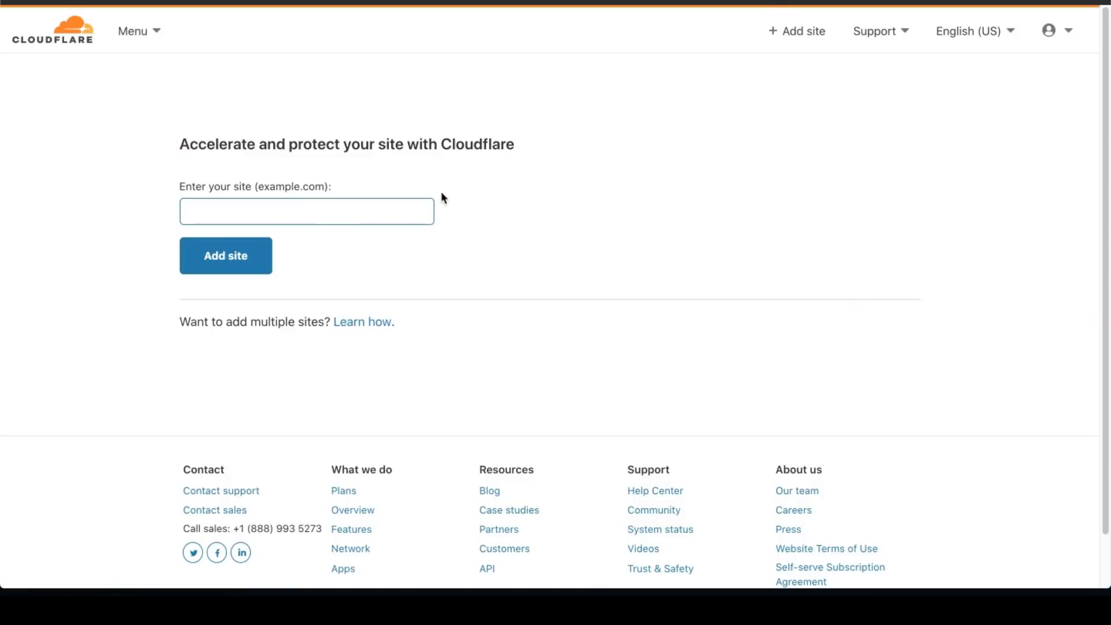
pyautogui.write('https://localseo.click/')
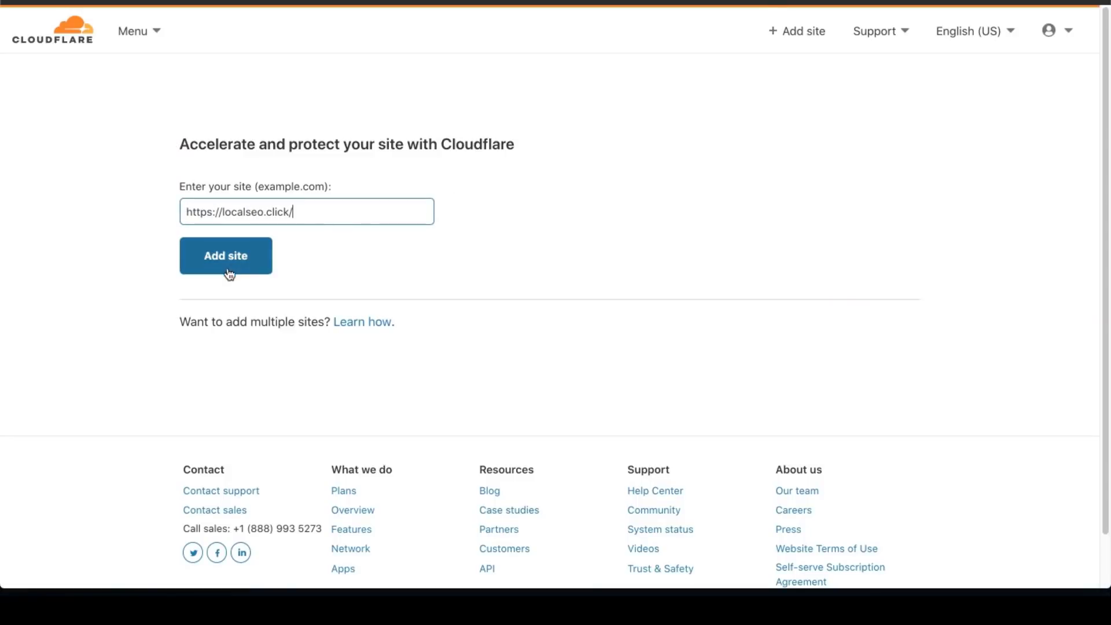
pyautogui.click(230, 274)
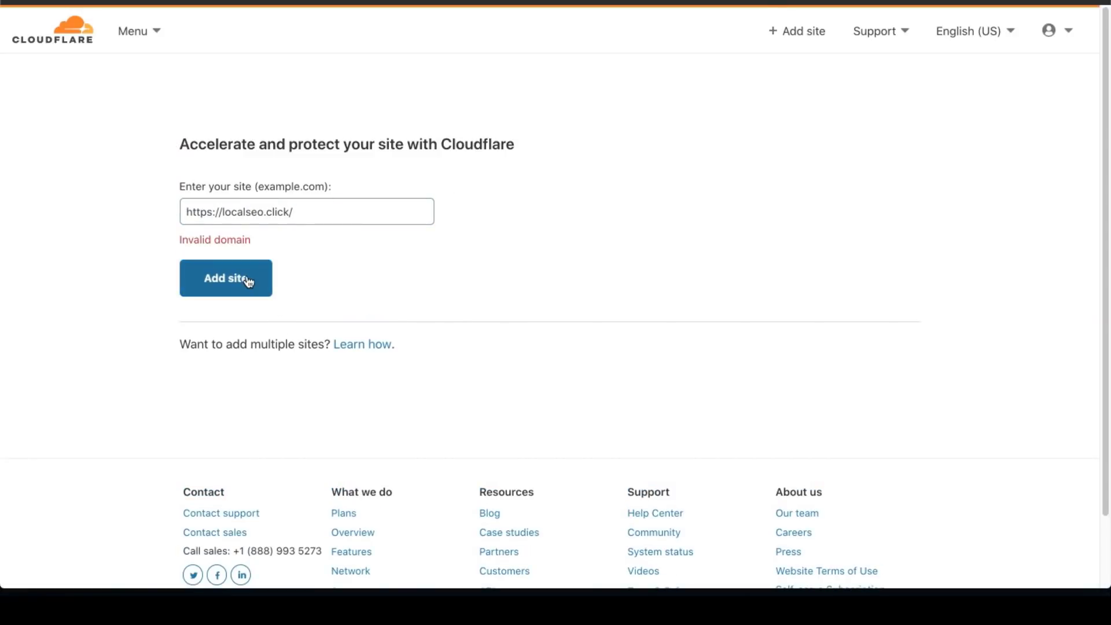
pyautogui.click(287, 213)
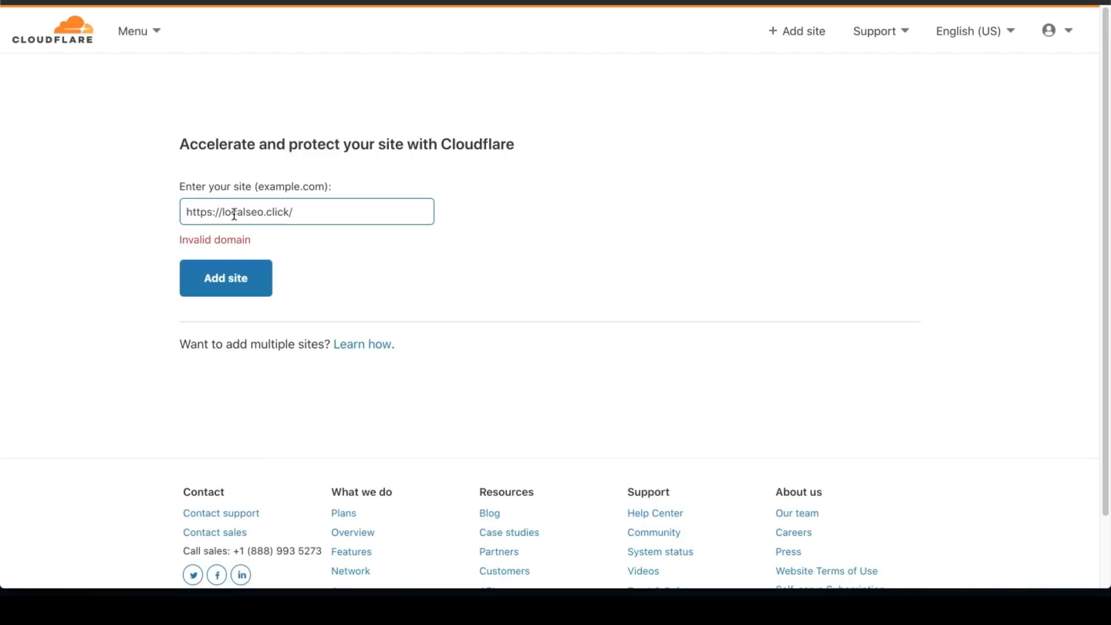
pyautogui.moveTo(222, 212); pyautogui.dragTo(147, 214)
pyautogui.press('BackSpace')
pyautogui.click(384, 214)
pyautogui.press('BackSpace')
pyautogui.click(219, 287)
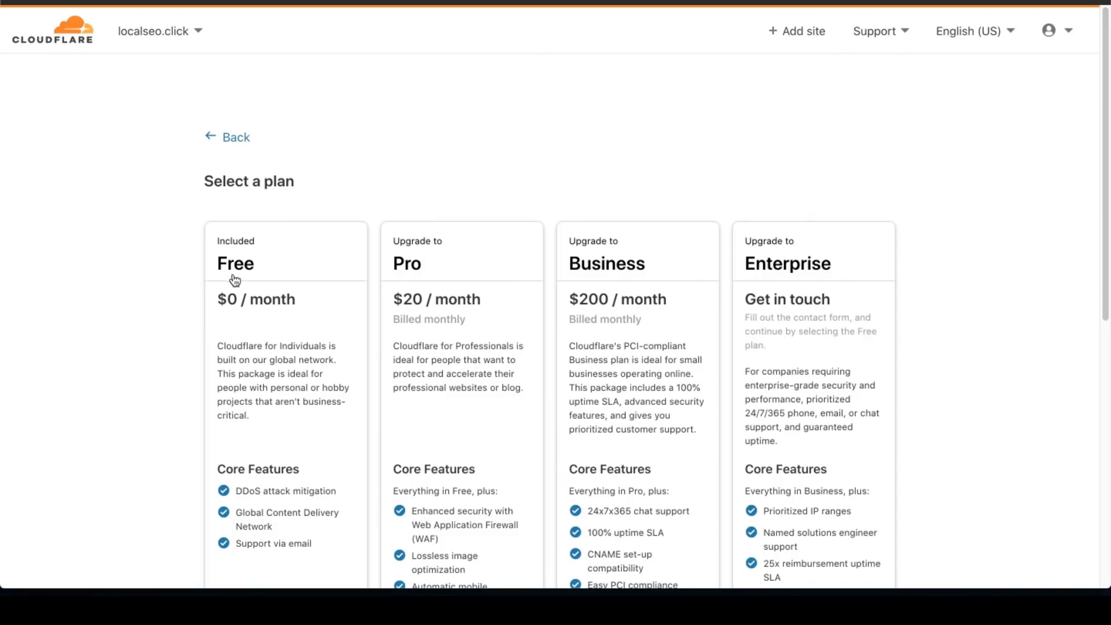
# Select and confirm the $0 Free plan.
pyautogui.scroll(-3, 254, 295)
pyautogui.click(276, 348)
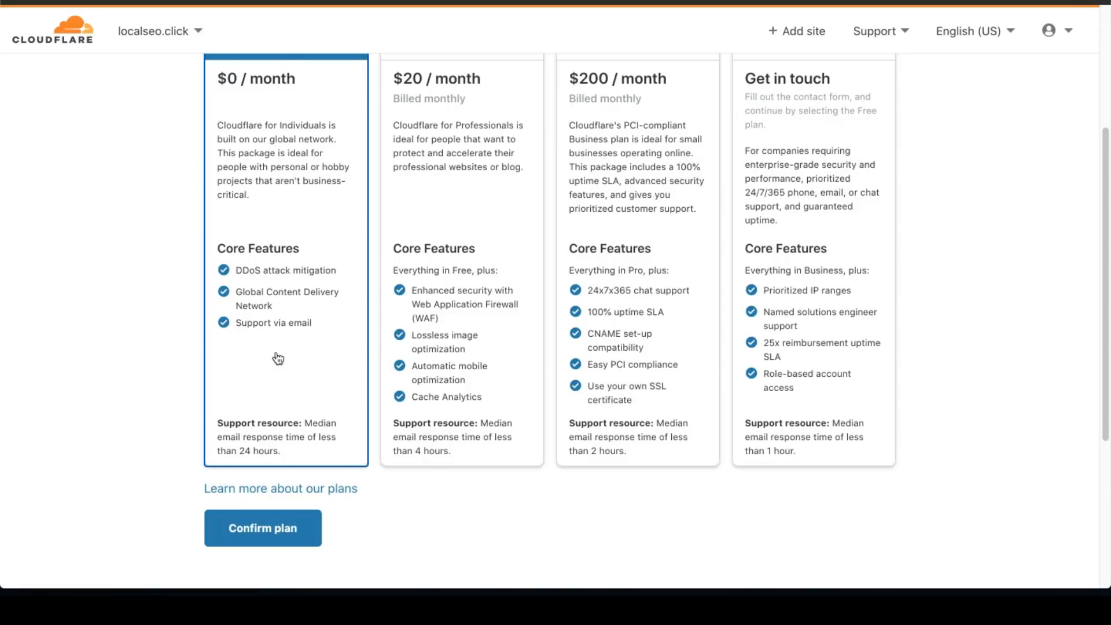
pyautogui.click(270, 547)
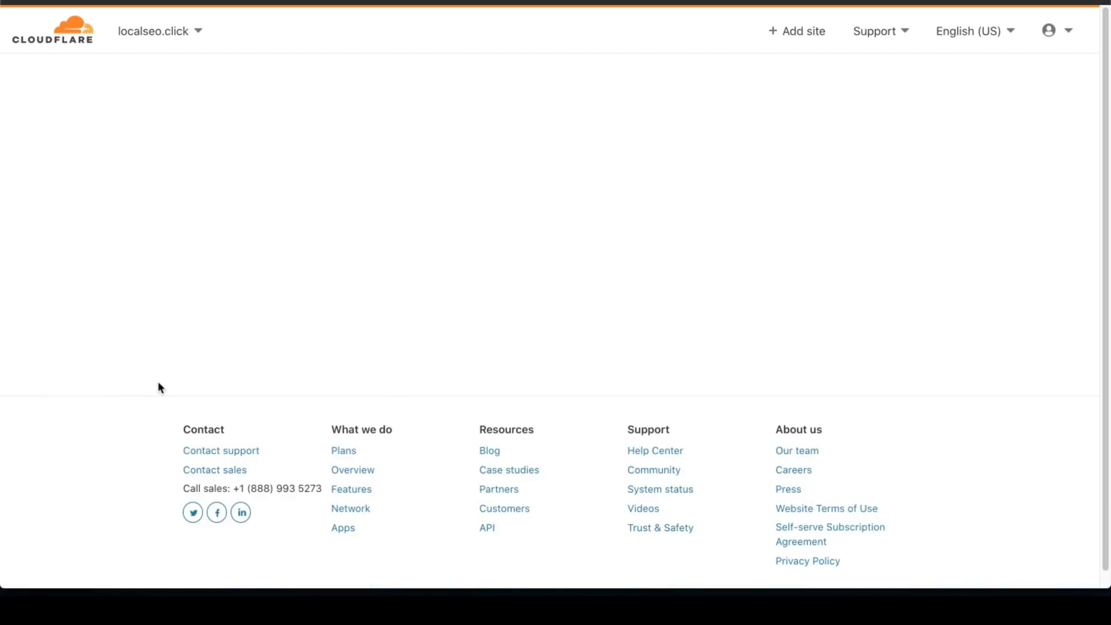
# Review the scanned DNS records and accept them.
pyautogui.scroll(-15, 161, 379)
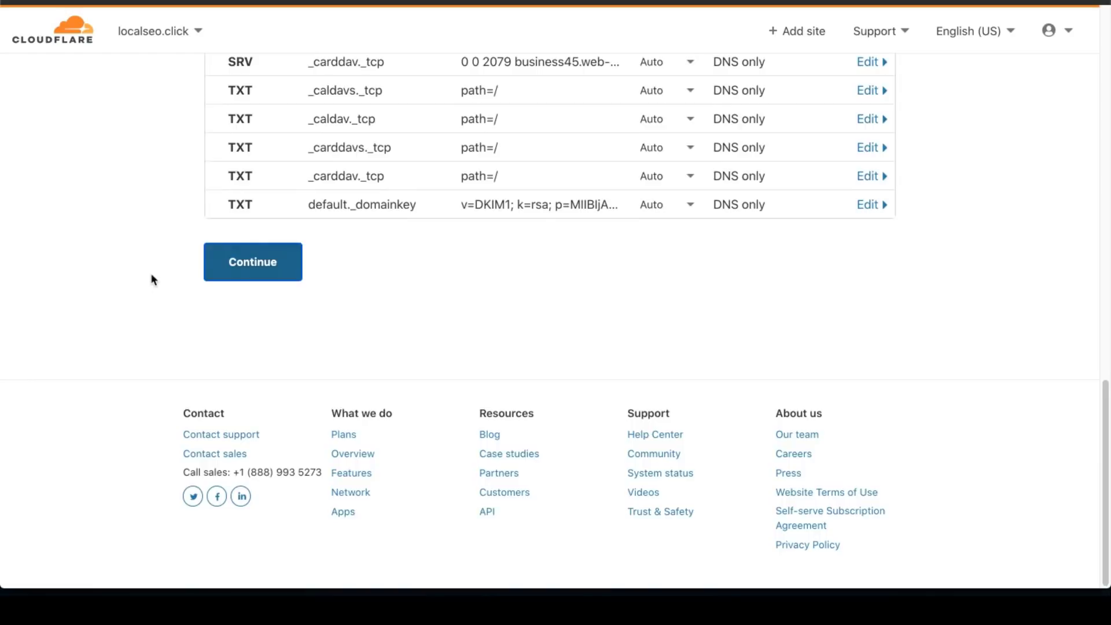
pyautogui.scroll(8, 148, 281)
pyautogui.scroll(3, 146, 284)
pyautogui.scroll(-10, 173, 284)
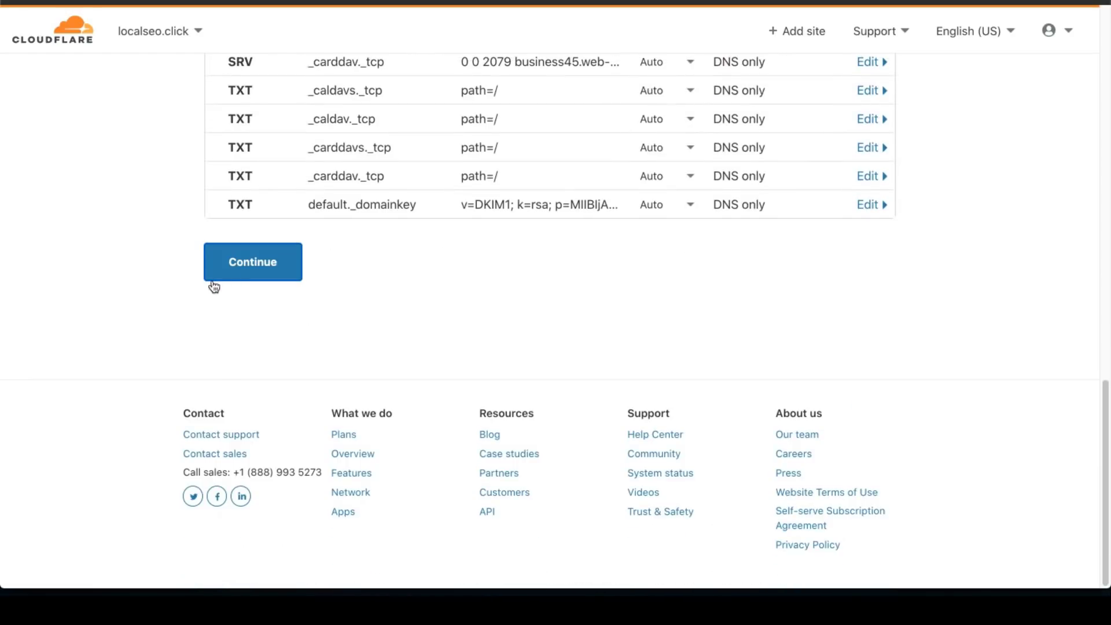
pyautogui.scroll(12, 703, 95)
pyautogui.scroll(-12, 717, 293)
pyautogui.click(251, 264)
# Copy the first Cloudflare nameserver, albert, replacing the old Namecheap one.
pyautogui.scroll(-1, 550, 388)
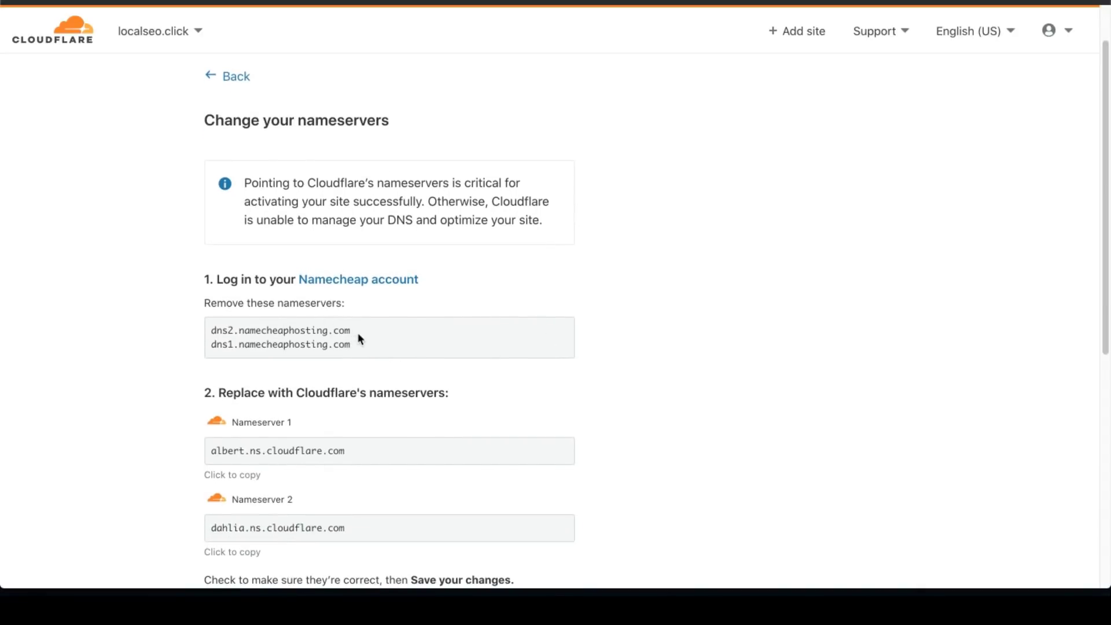
pyautogui.moveTo(352, 334); pyautogui.dragTo(221, 330)
pyautogui.scroll(-2, 256, 338)
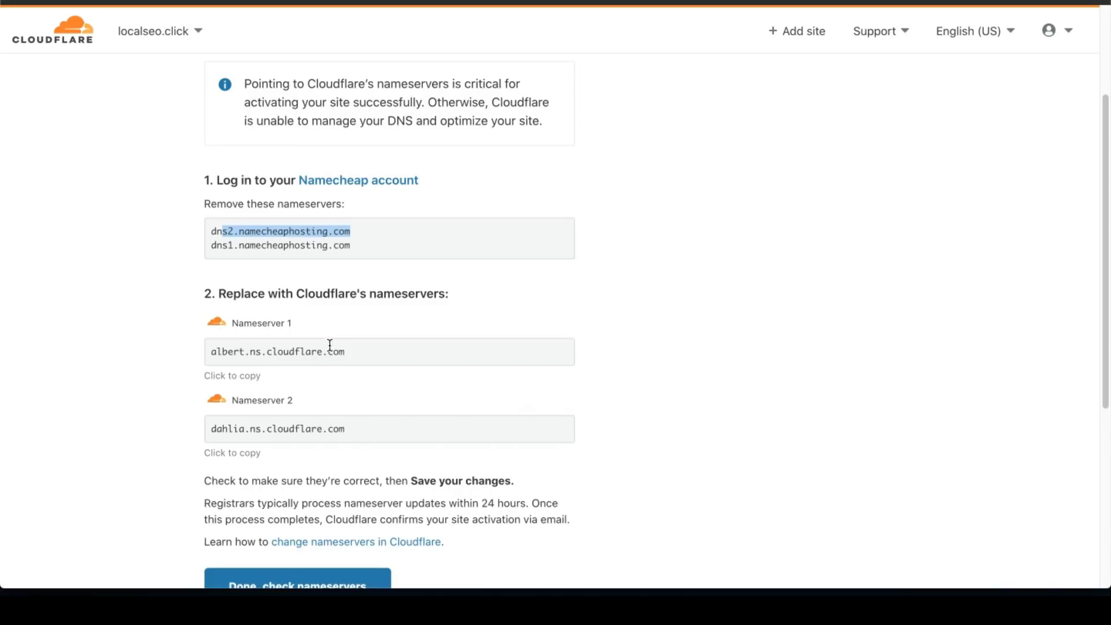
pyautogui.click(209, 350)
pyautogui.hotkey('ctrl', 'c')
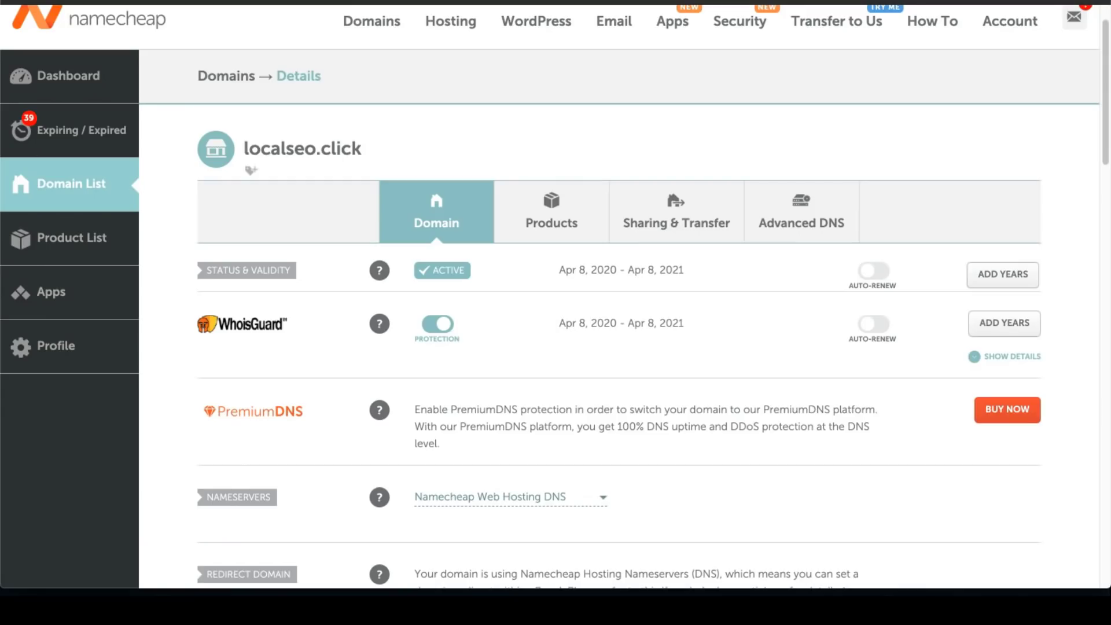
# Switch localseo.click's Namecheap nameserver type to Custom DNS.
pyautogui.scroll(-1, 533, 121)
pyautogui.scroll(-3, 415, 367)
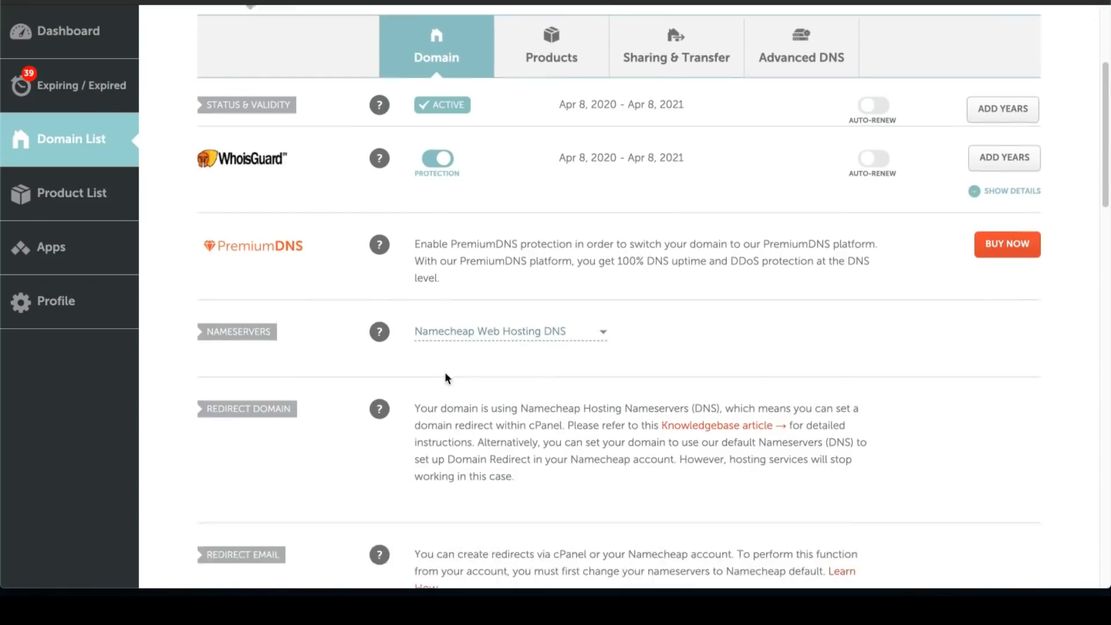
pyautogui.scroll(4, 513, 262)
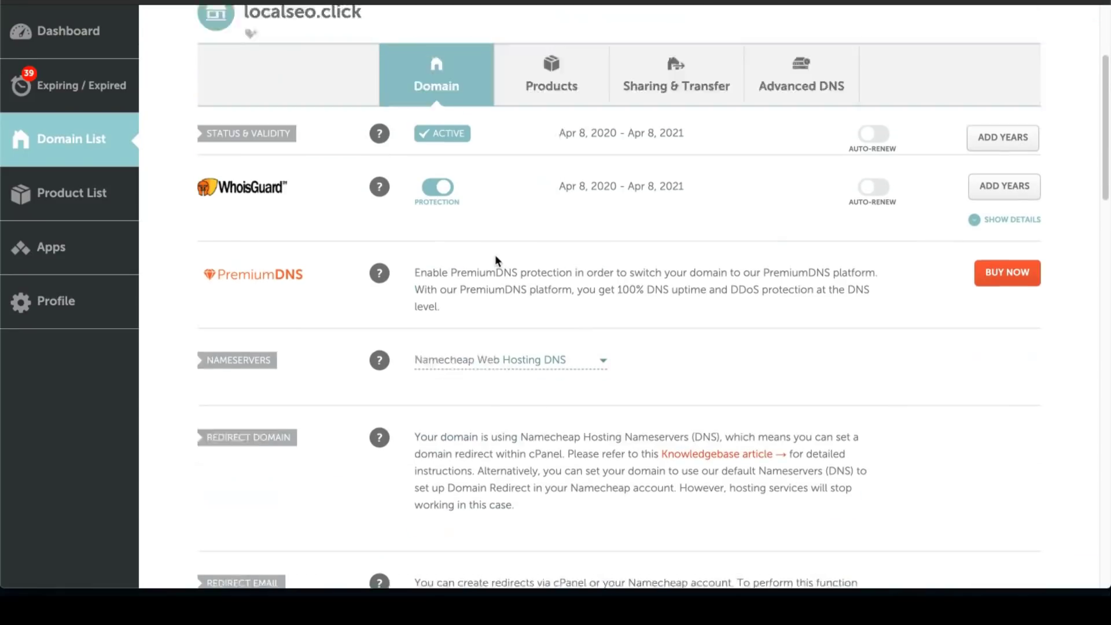
pyautogui.moveTo(288, 152); pyautogui.dragTo(384, 161)
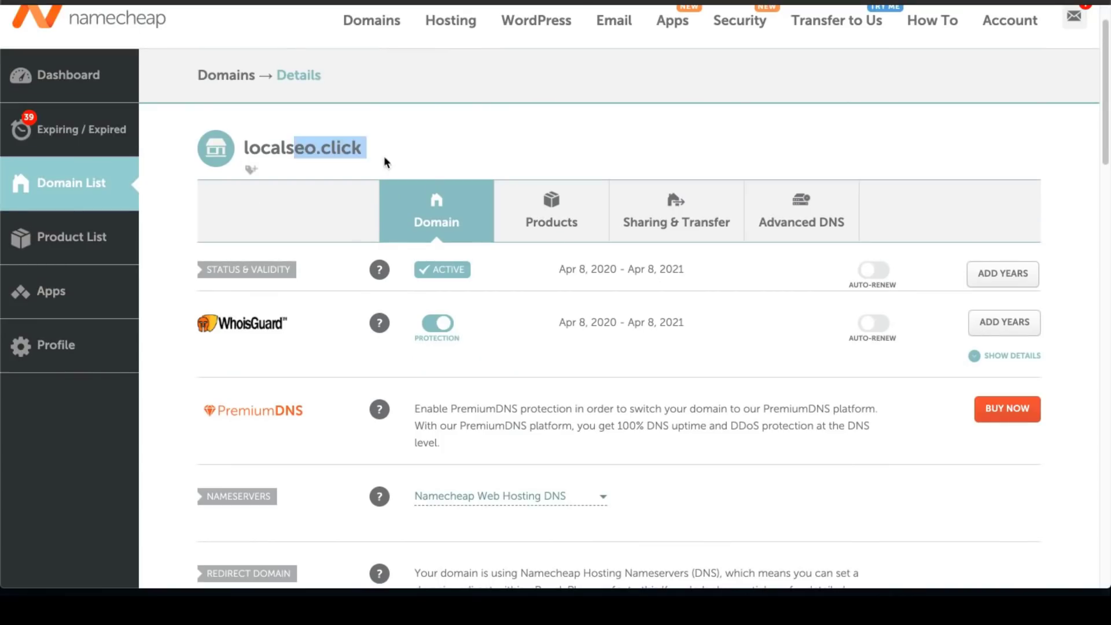
pyautogui.scroll(-8, 385, 162)
pyautogui.scroll(4, 482, 201)
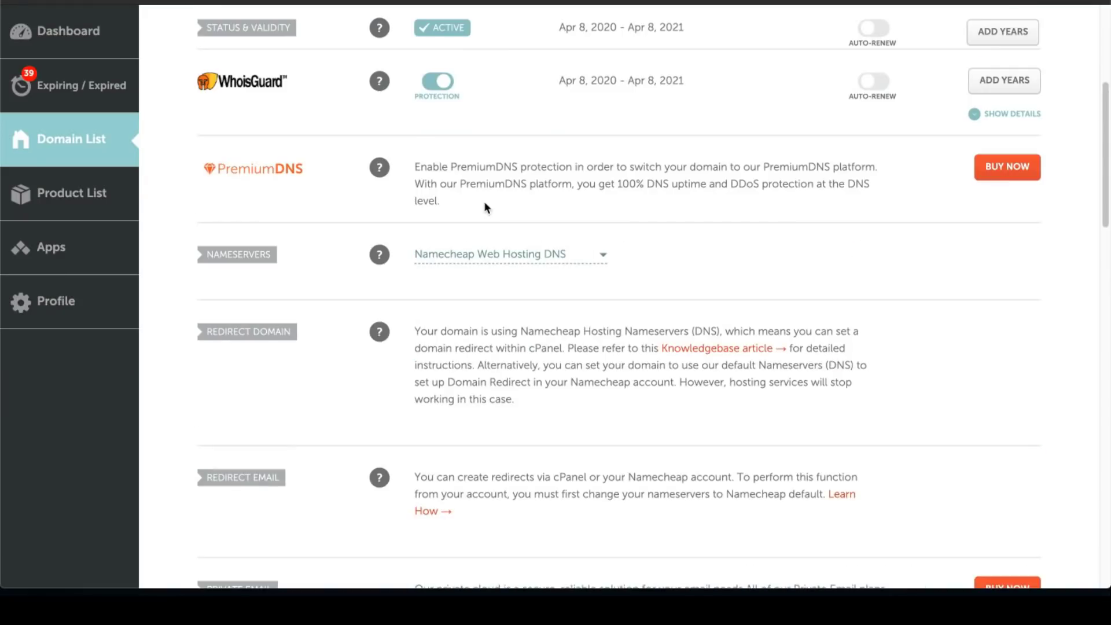
pyautogui.click(485, 255)
pyautogui.click(497, 340)
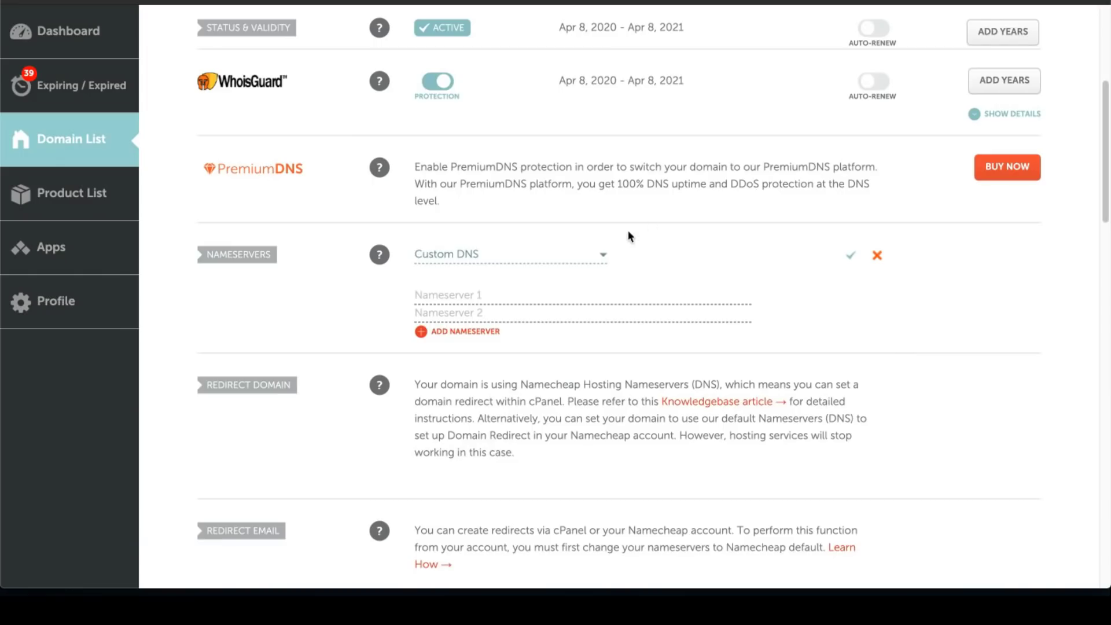
# Enter albert.ns.cloudflare.com and dahlia.ns.cloudflare.com as nameservers and save.
pyautogui.click(532, 292)
pyautogui.hotkey('ctrl', 'v')
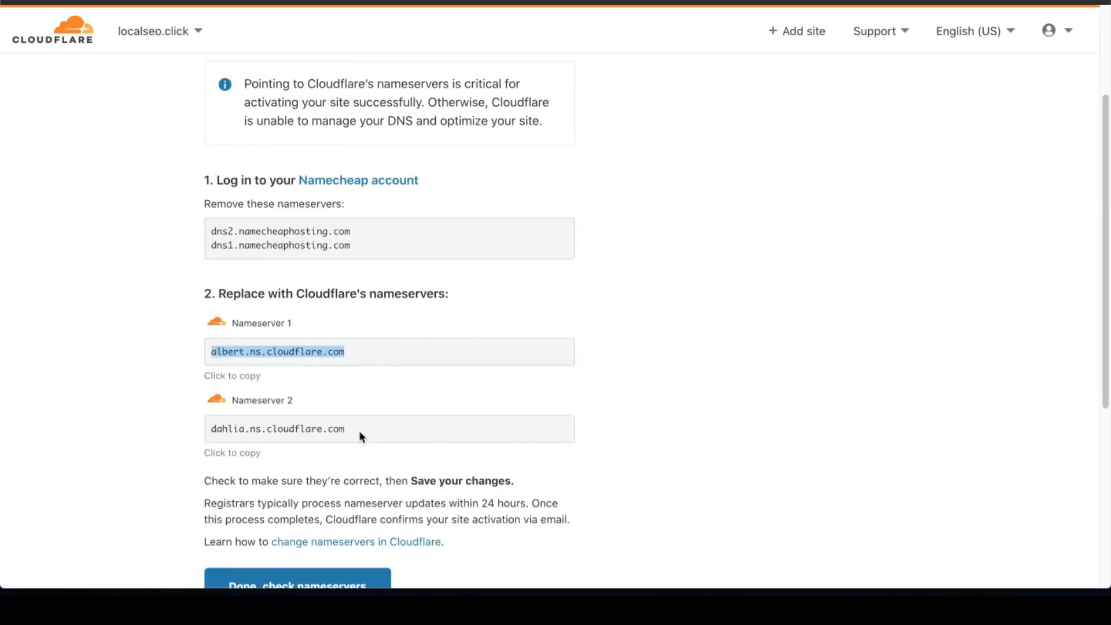
pyautogui.click(359, 432)
pyautogui.hotkey('ctrl', 'c')
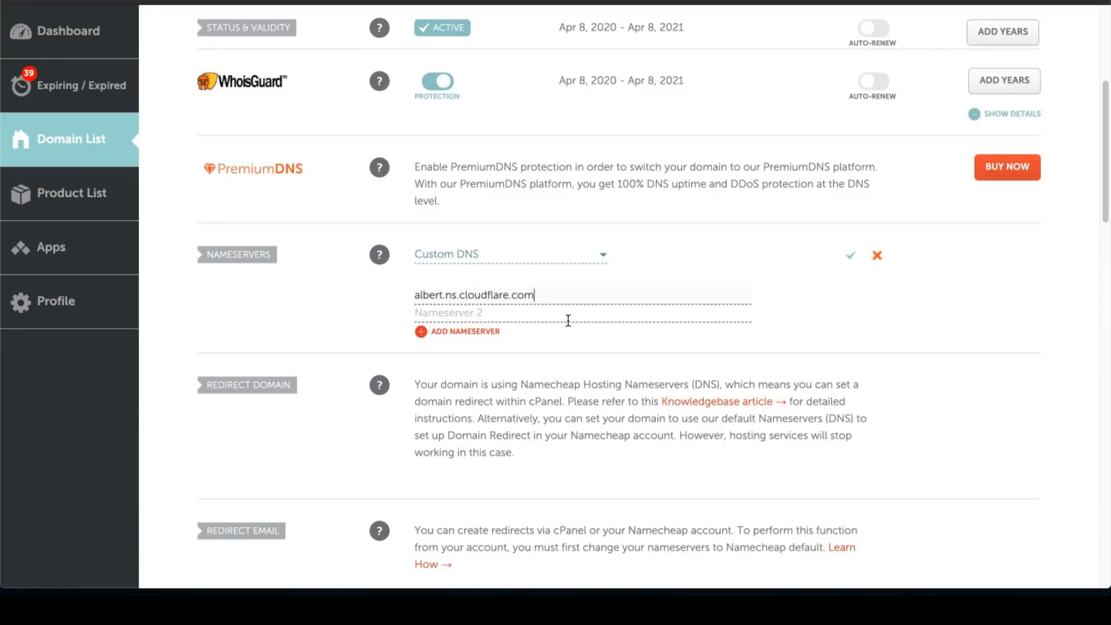
pyautogui.click(568, 321)
pyautogui.hotkey('ctrl', 'v')
pyautogui.click(850, 255)
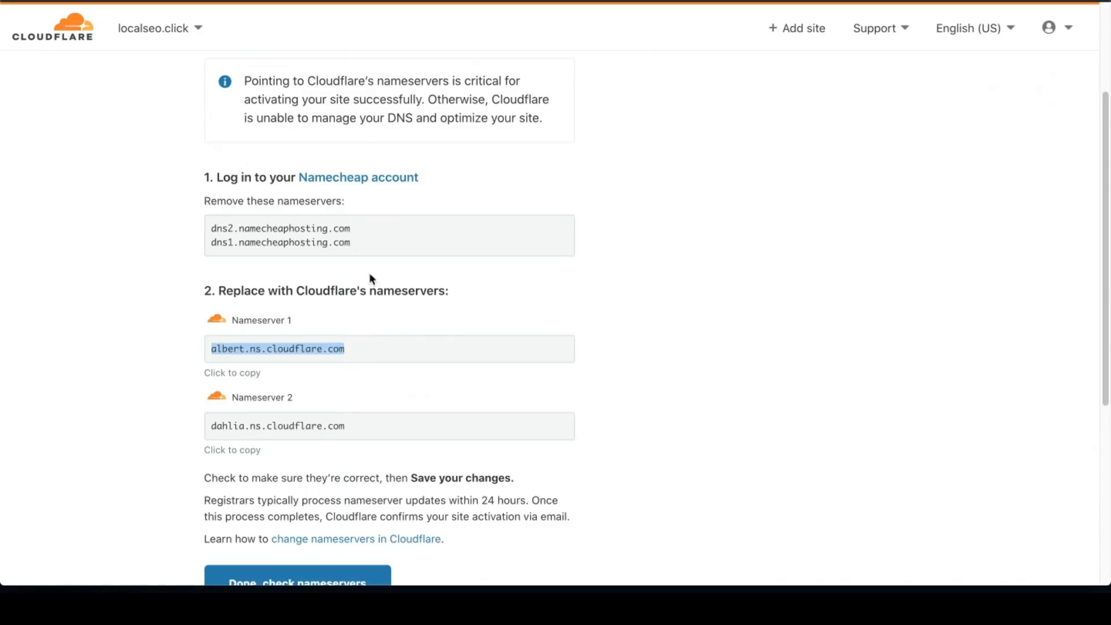
# Confirm nameservers, keep Full SSL, turn on Always Use HTTPS, and finish quick setup.
pyautogui.scroll(-5, 372, 280)
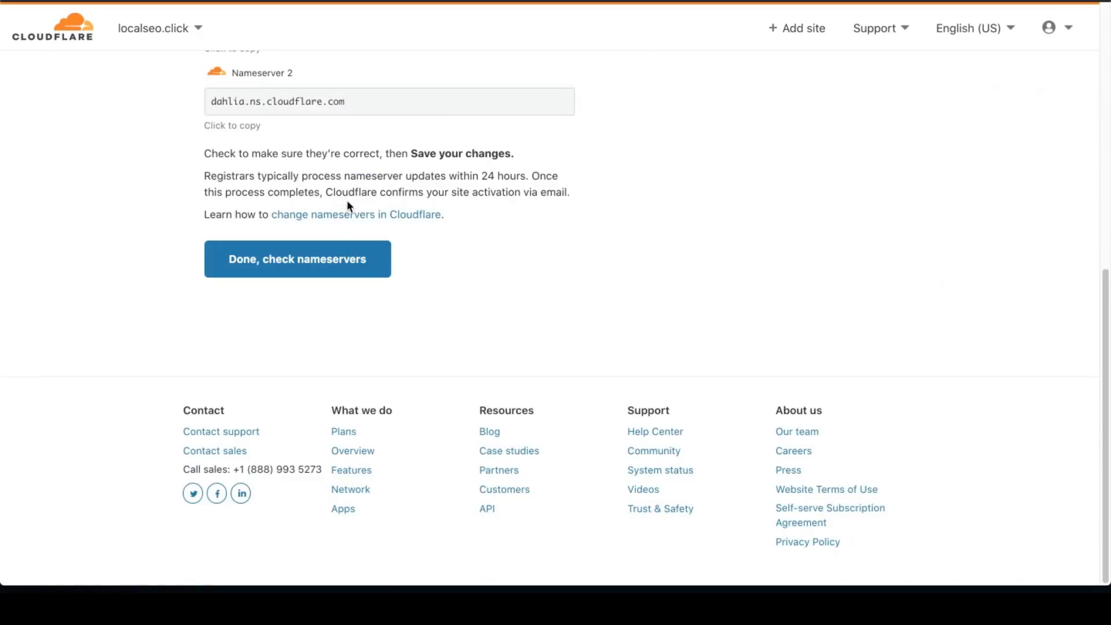
pyautogui.click(288, 272)
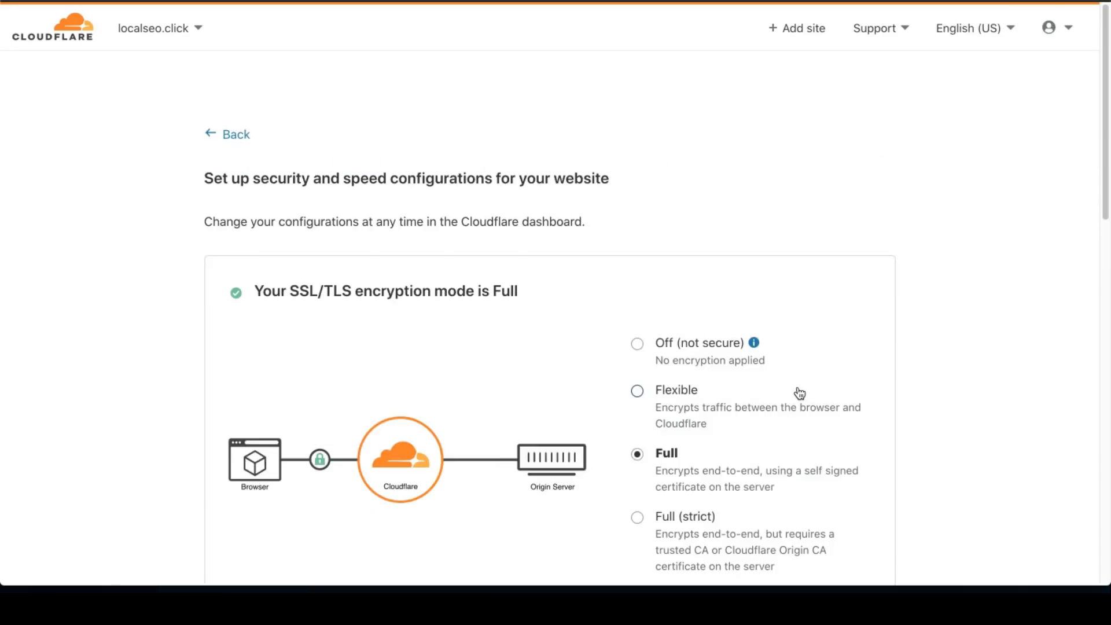
pyautogui.scroll(-2, 520, 318)
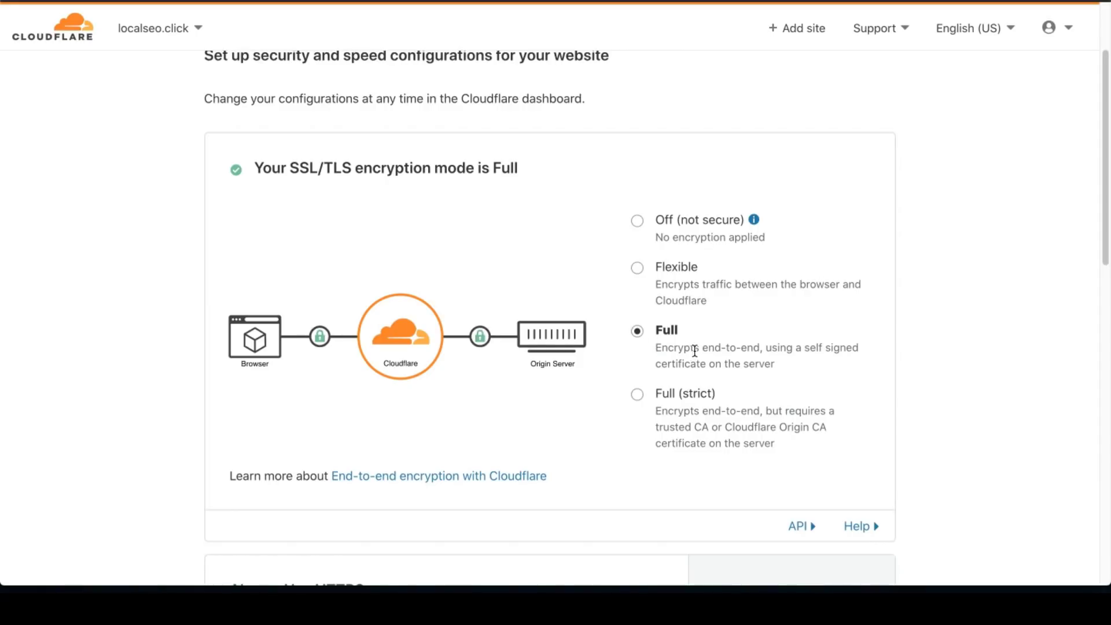
pyautogui.scroll(-4, 689, 324)
pyautogui.scroll(-2, 636, 280)
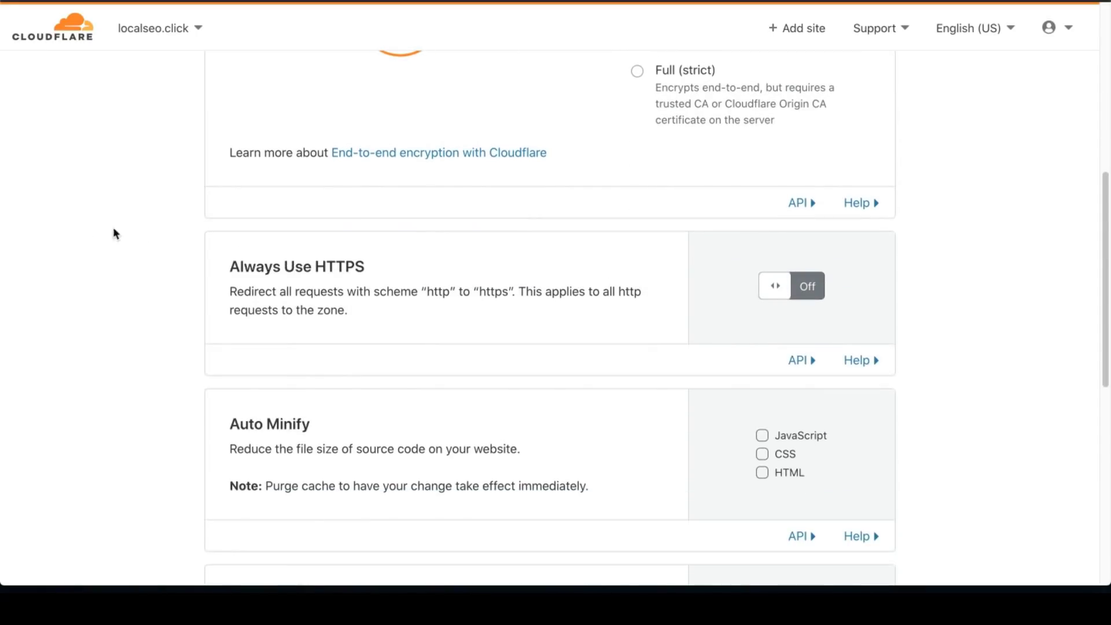
pyautogui.moveTo(220, 260); pyautogui.dragTo(550, 309)
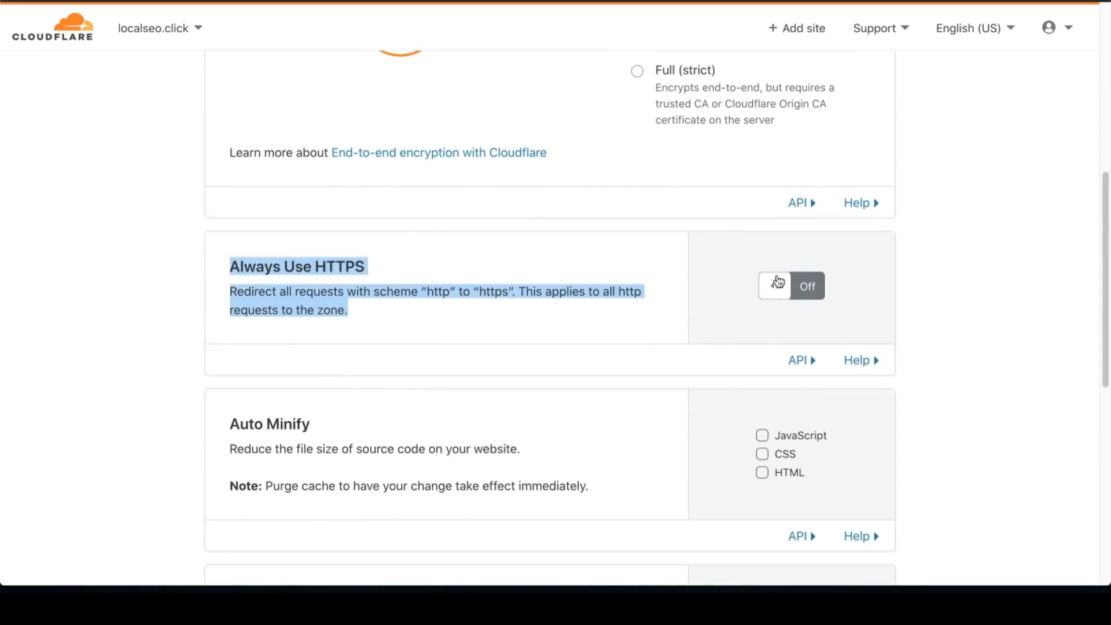
pyautogui.click(818, 293)
pyautogui.scroll(-4, 631, 353)
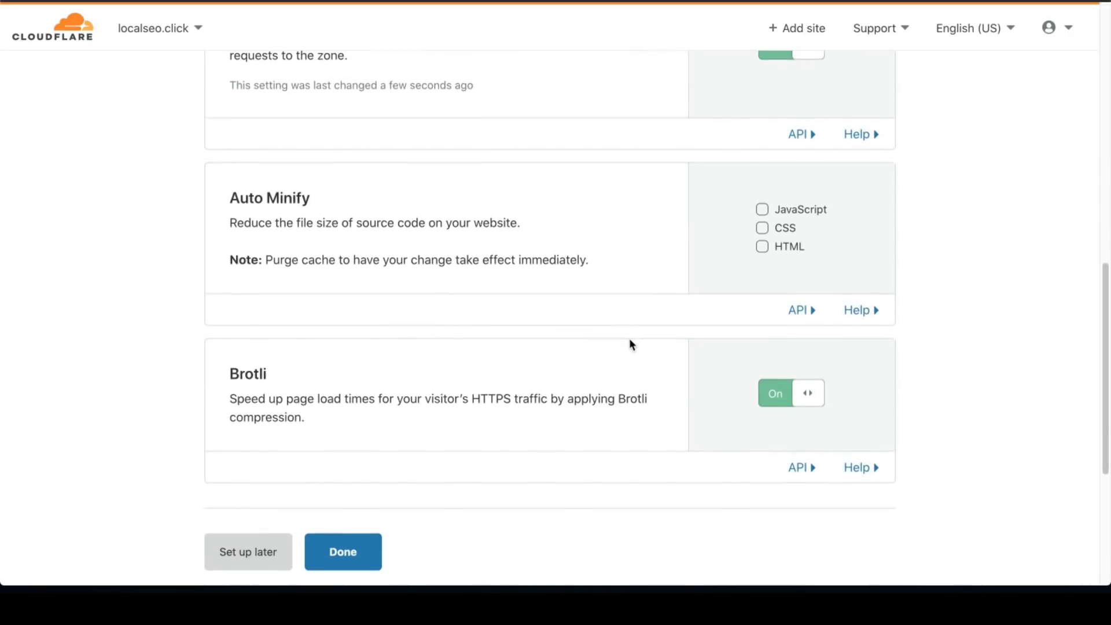
pyautogui.scroll(-1, 622, 344)
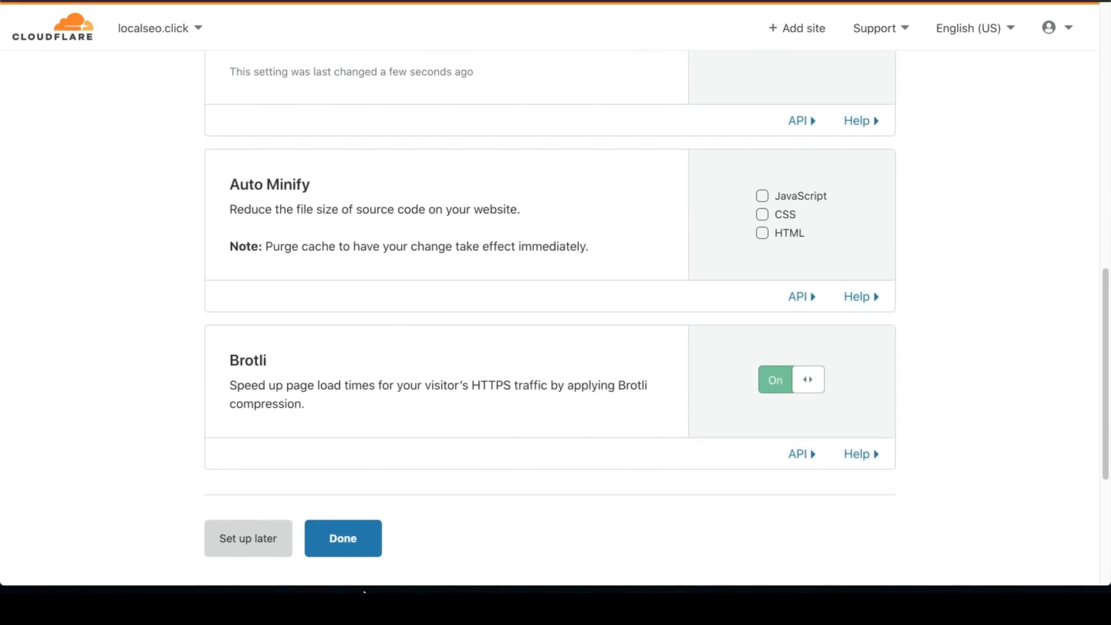
pyautogui.click(343, 538)
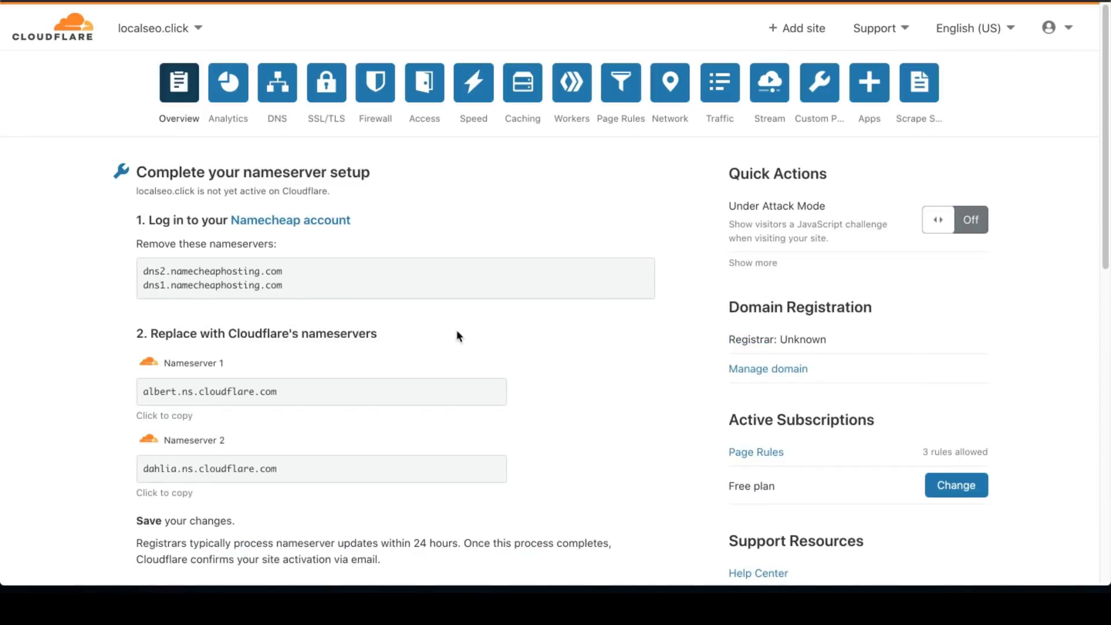
# Go to the SSL/TLS Edge Certificates page for localseo.click.
pyautogui.click(324, 88)
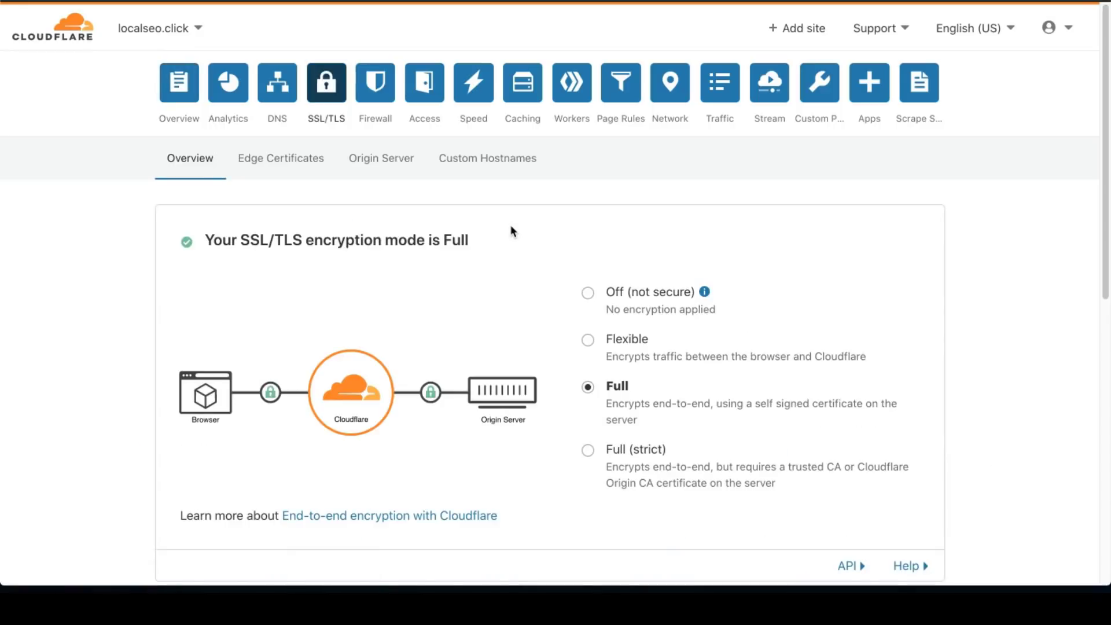
pyautogui.scroll(-3, 511, 225)
pyautogui.scroll(-5, 514, 230)
pyautogui.scroll(6, 544, 238)
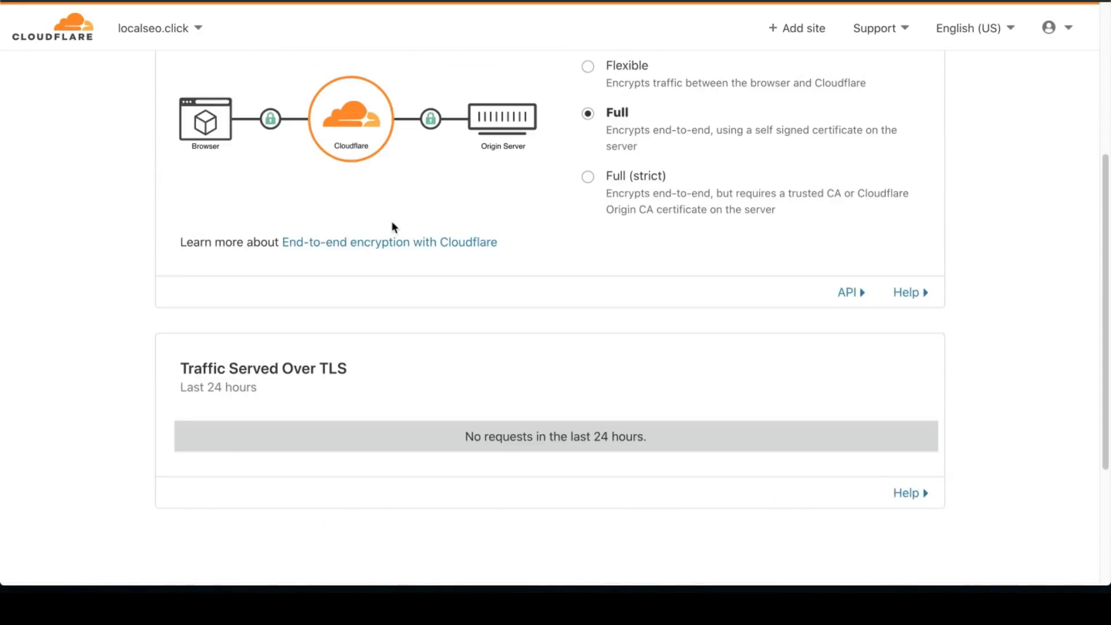
pyautogui.scroll(3, 251, 198)
pyautogui.click(257, 154)
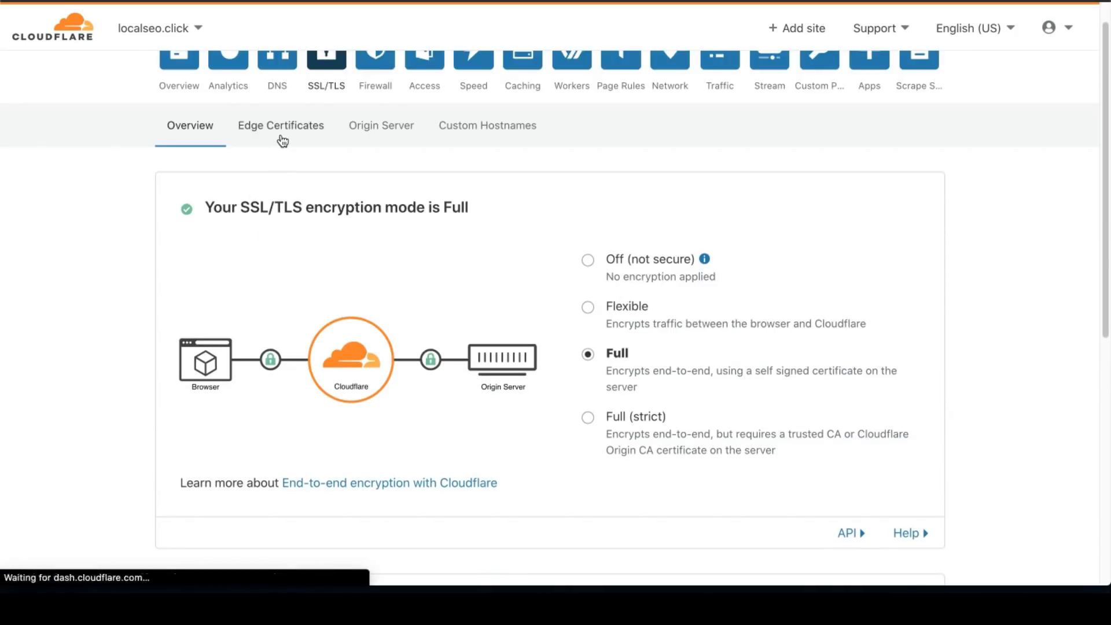
pyautogui.scroll(-5, 146, 214)
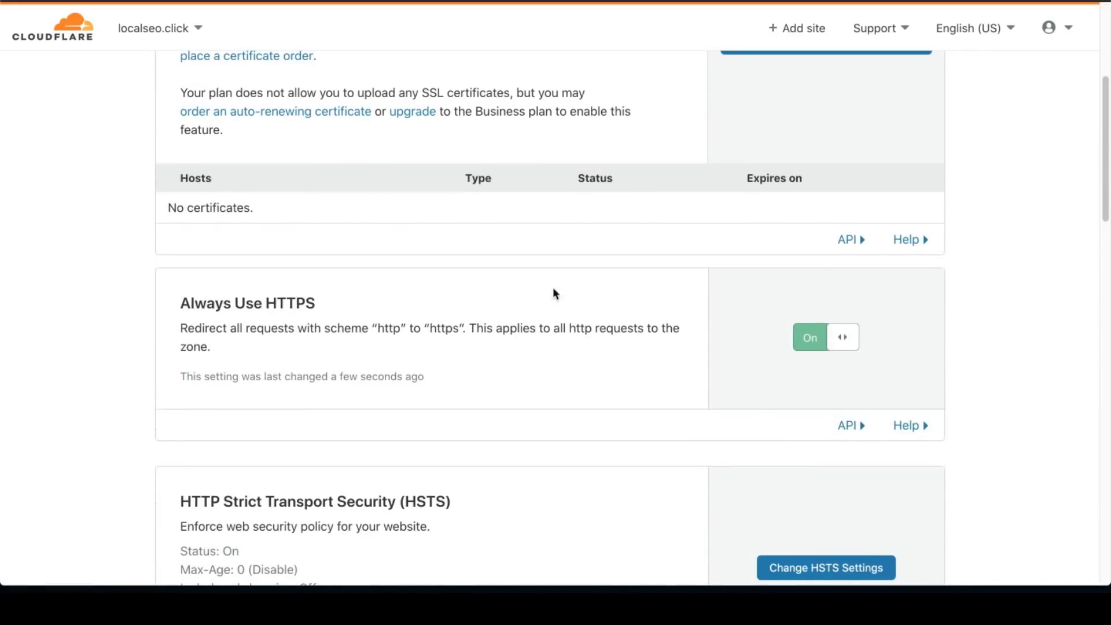
pyautogui.scroll(-3, 739, 325)
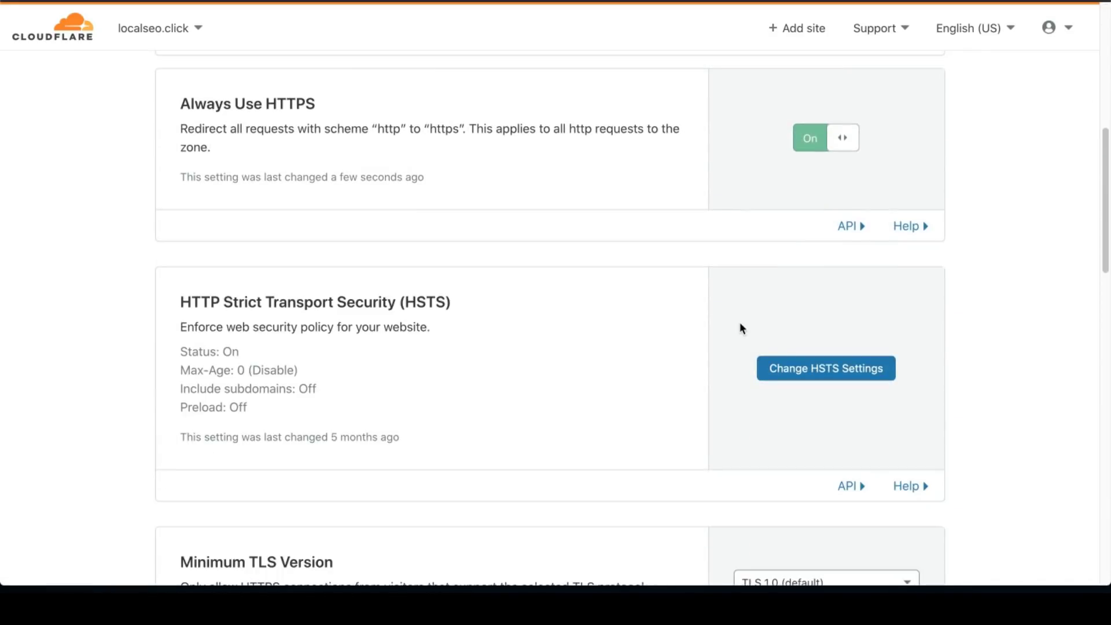
# Enable HSTS, acknowledging its warnings and saving the settings.
pyautogui.click(849, 376)
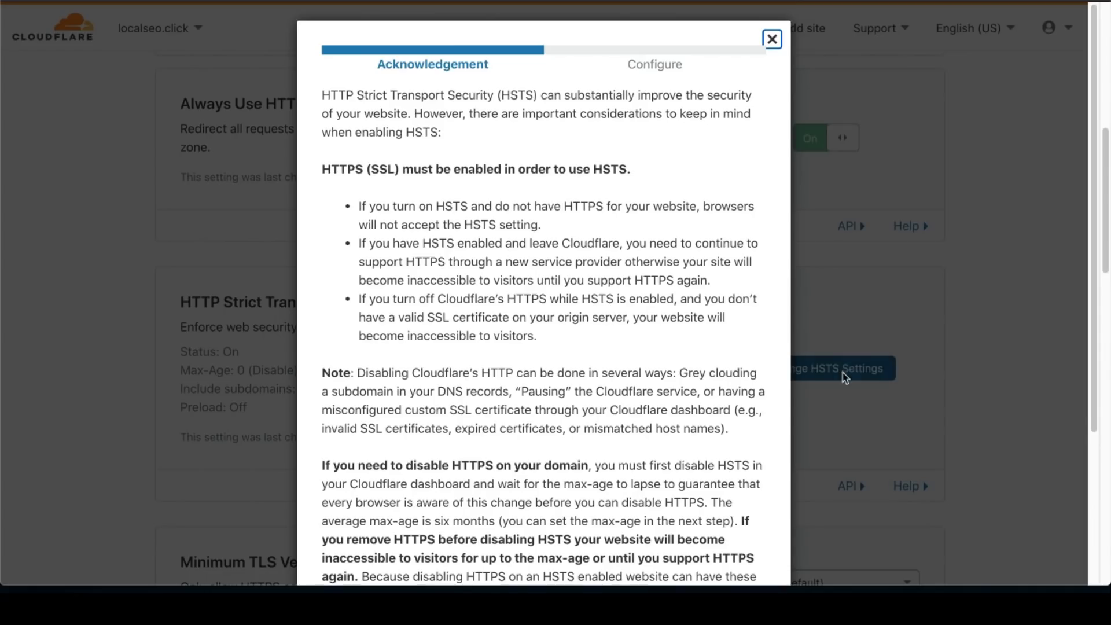
pyautogui.scroll(-5, 503, 370)
pyautogui.click(373, 487)
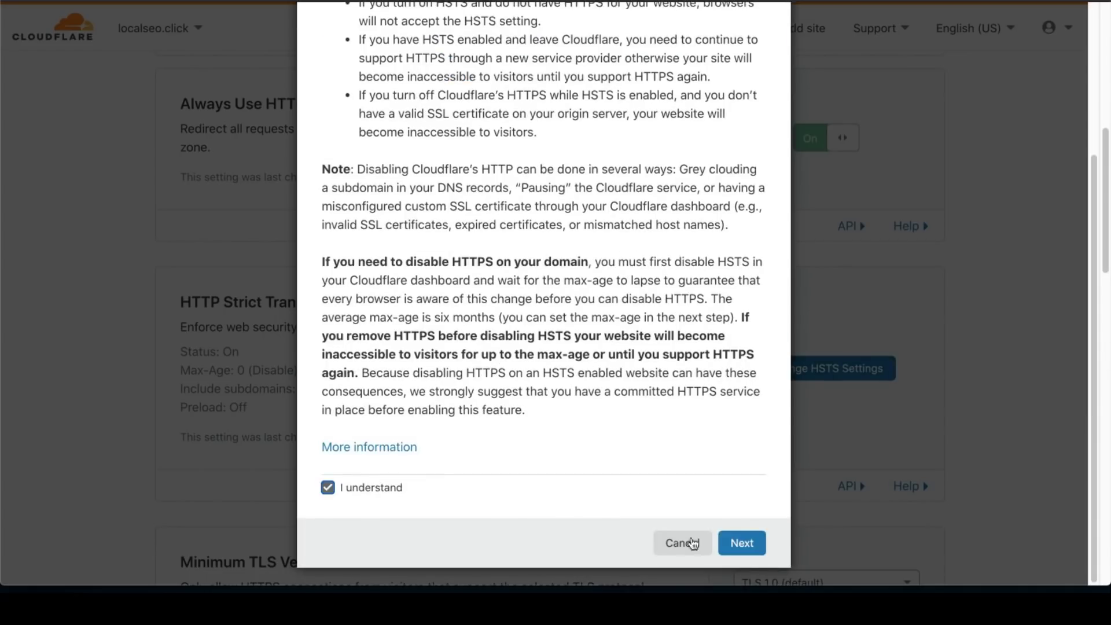
pyautogui.click(741, 542)
pyautogui.scroll(3, 617, 279)
pyautogui.scroll(2, 652, 168)
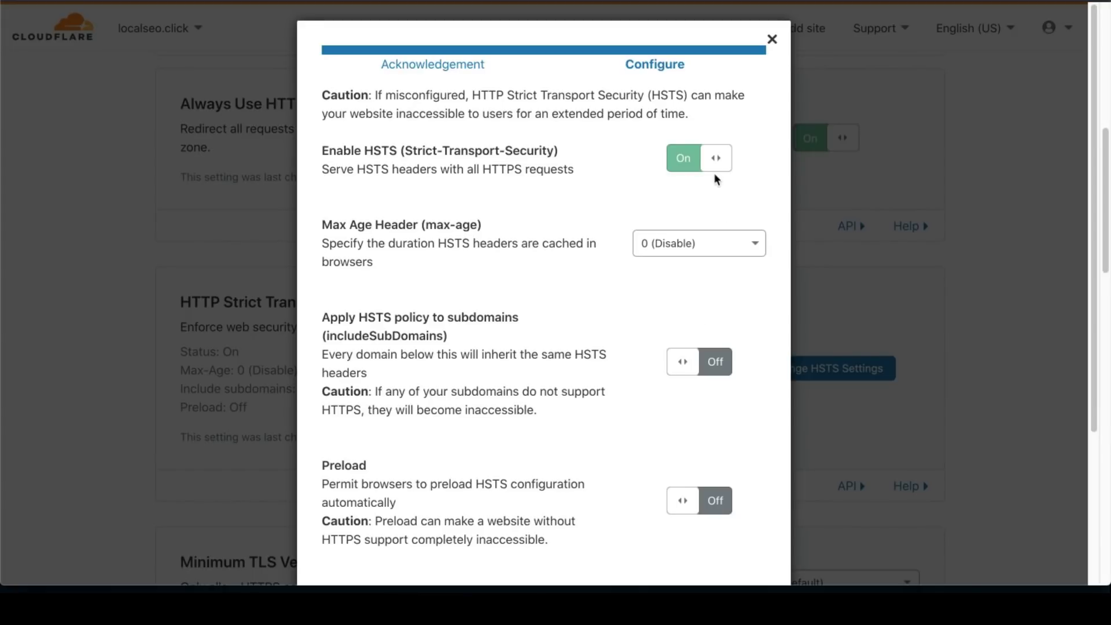
pyautogui.scroll(-4, 683, 347)
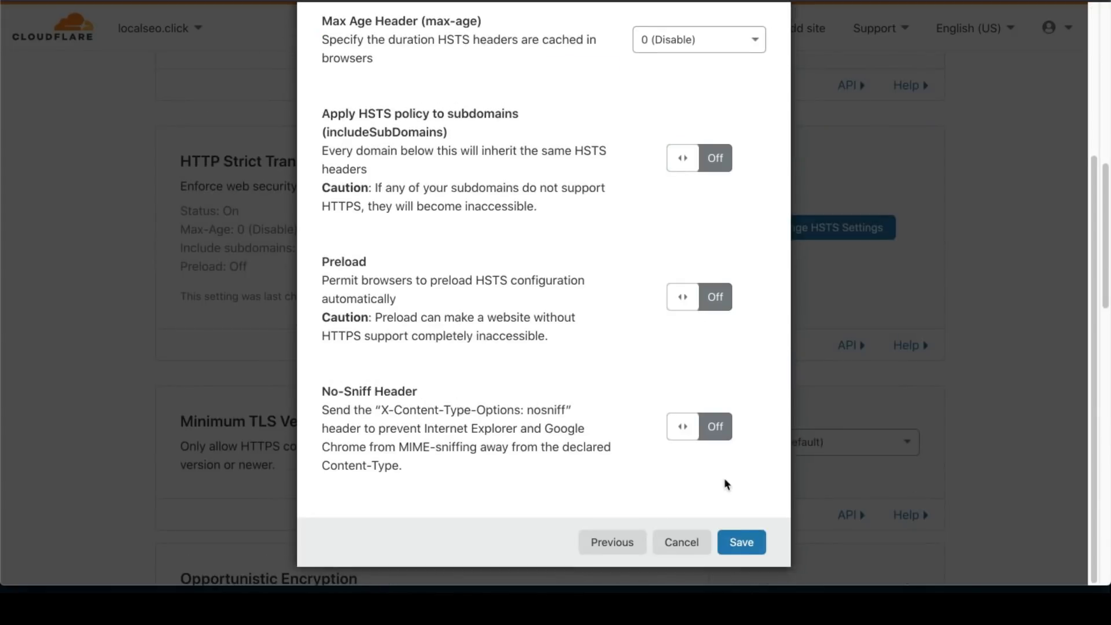
pyautogui.click(743, 544)
pyautogui.scroll(10, 525, 325)
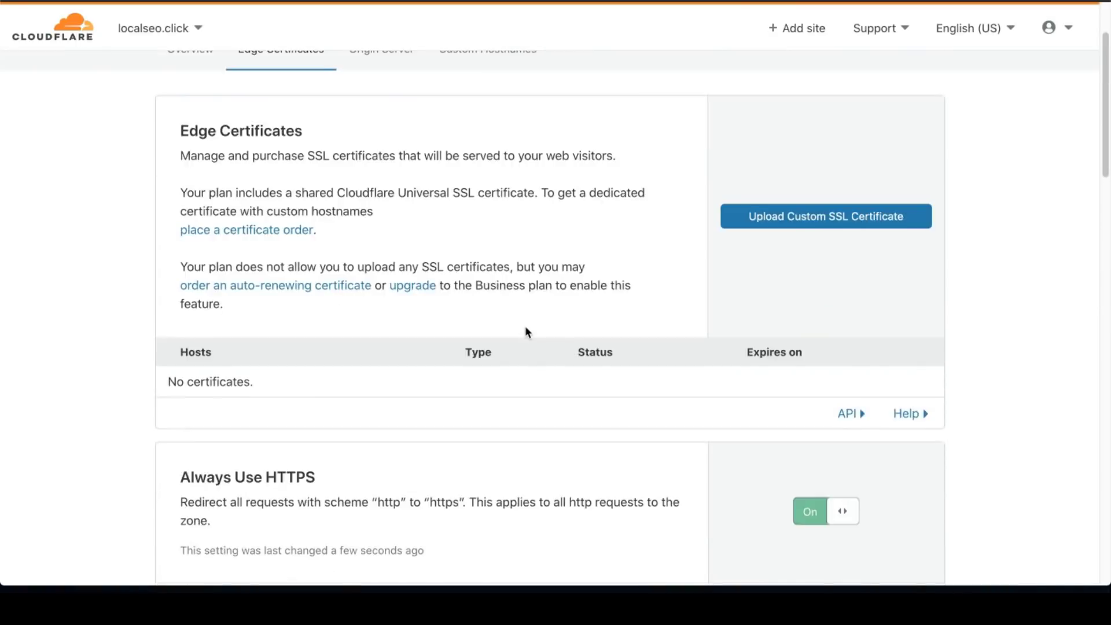
pyautogui.click(473, 84)
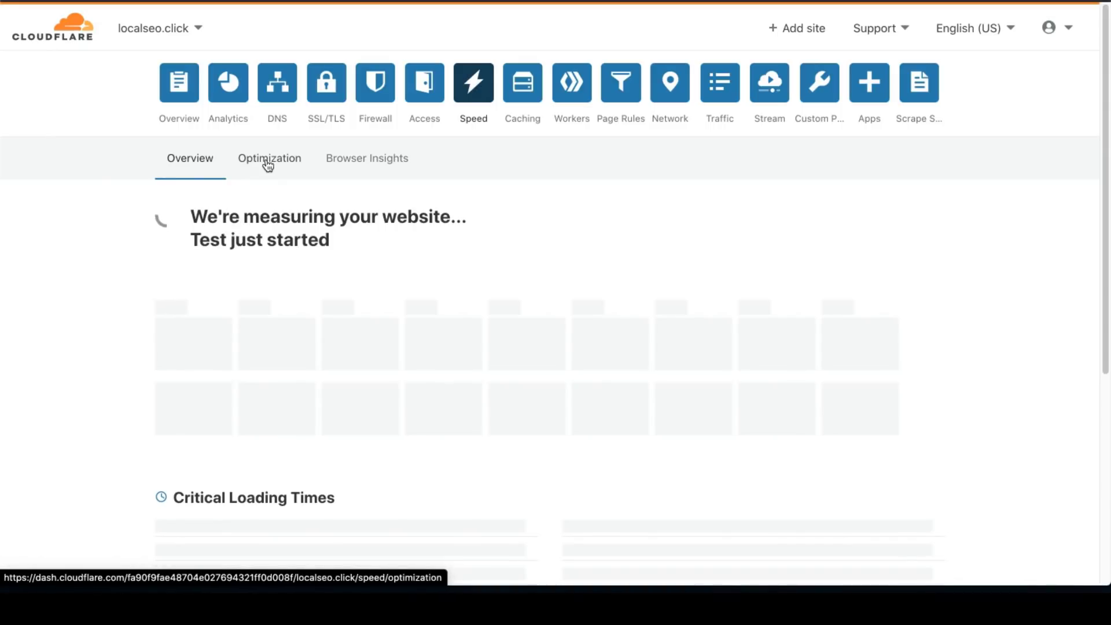
# Turn on Rocket Loader in the Speed Optimization settings.
pyautogui.click(279, 166)
pyautogui.scroll(-12, 752, 258)
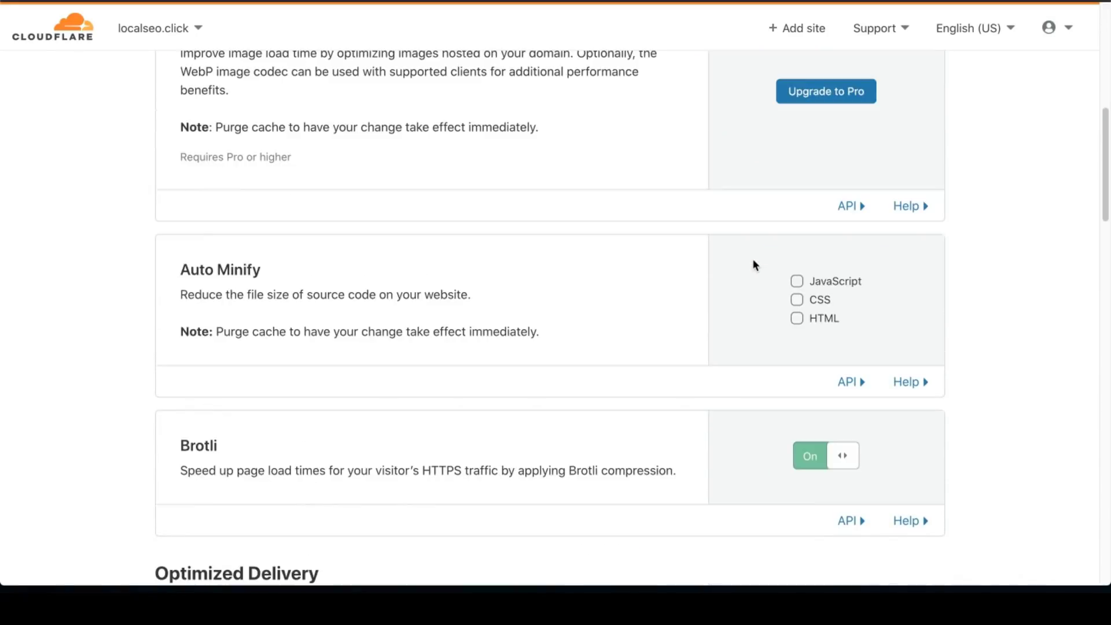
pyautogui.scroll(-10, 754, 270)
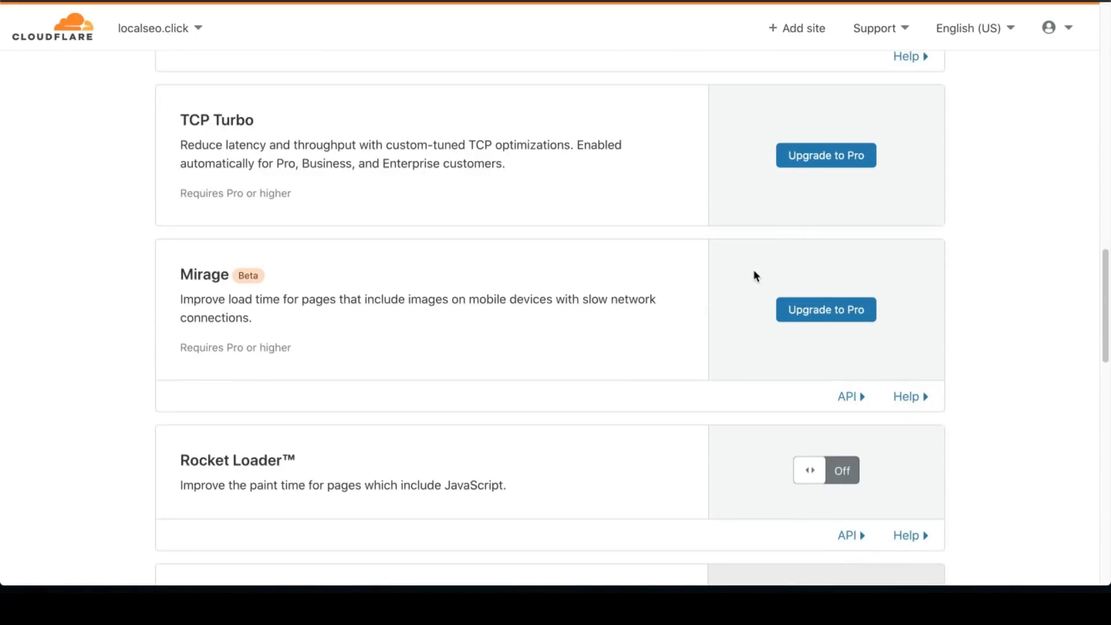
pyautogui.click(843, 271)
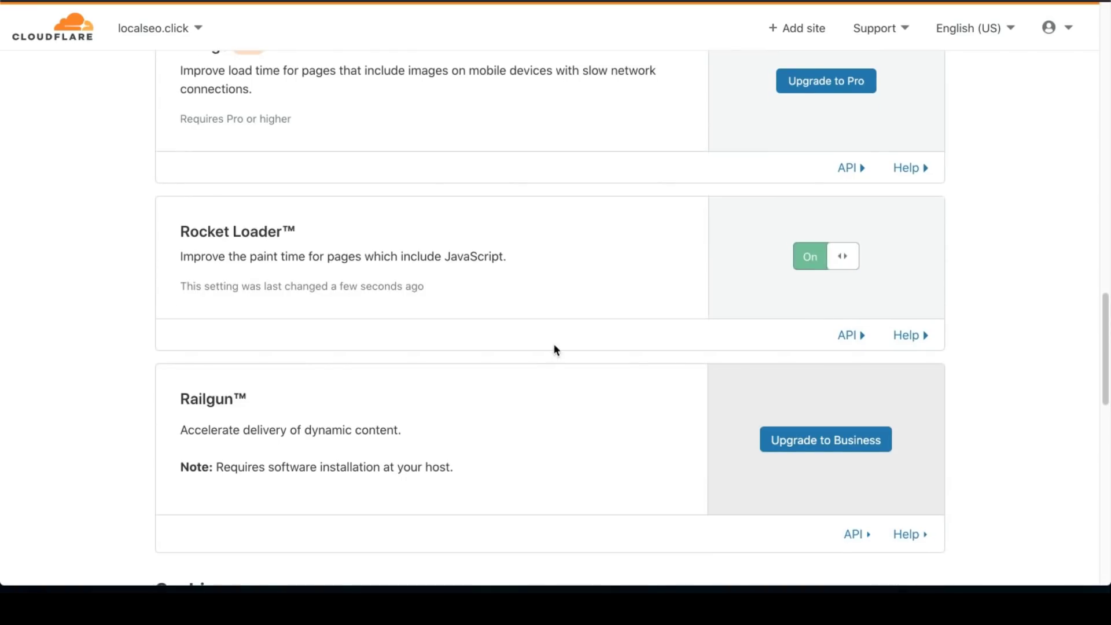
pyautogui.scroll(20, 558, 349)
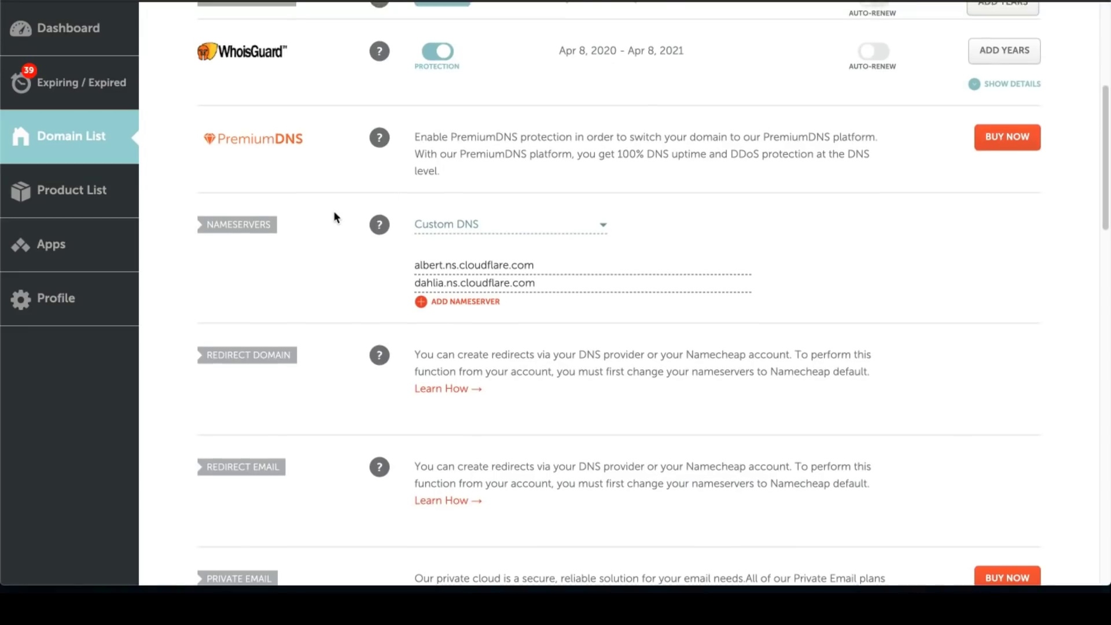
# Verify Namecheap lists albert.ns.cloudflare.com and dahlia.ns.cloudflare.com as custom nameservers.
pyautogui.scroll(1, 334, 211)
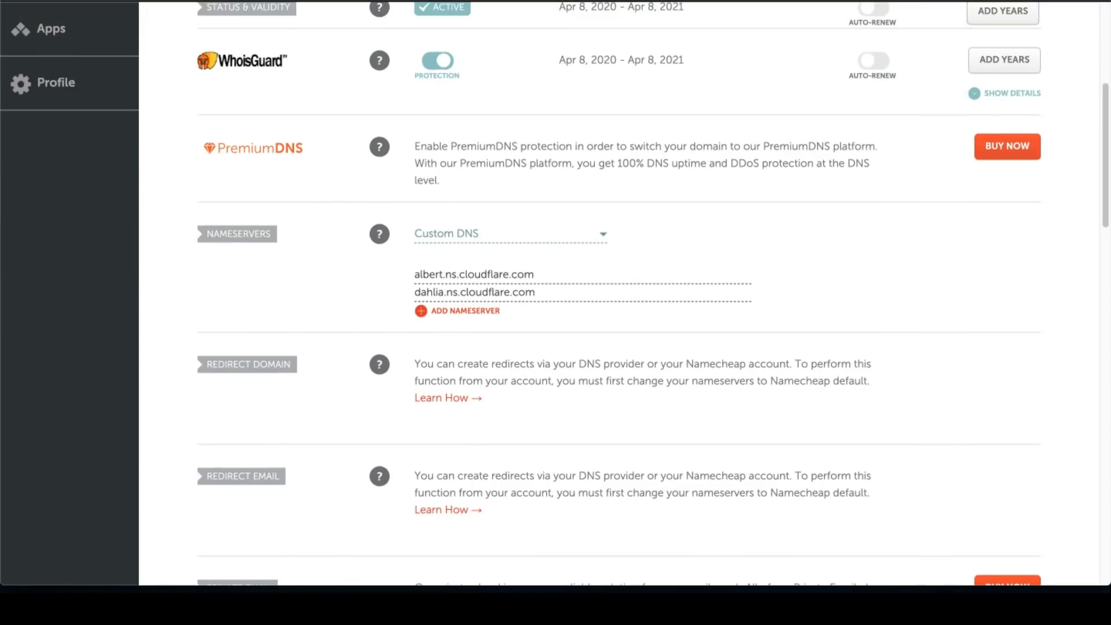
pyautogui.click(525, 273)
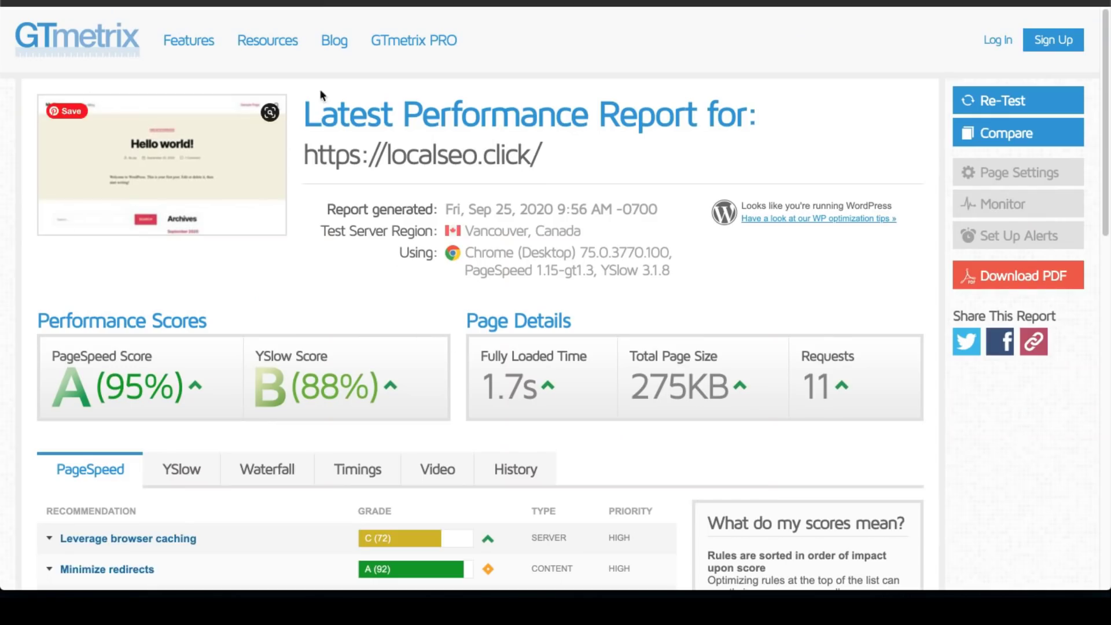
# Highlight the 11 requests figure in the GTmetrix report for localseo.click.
pyautogui.scroll(-1, 371, 162)
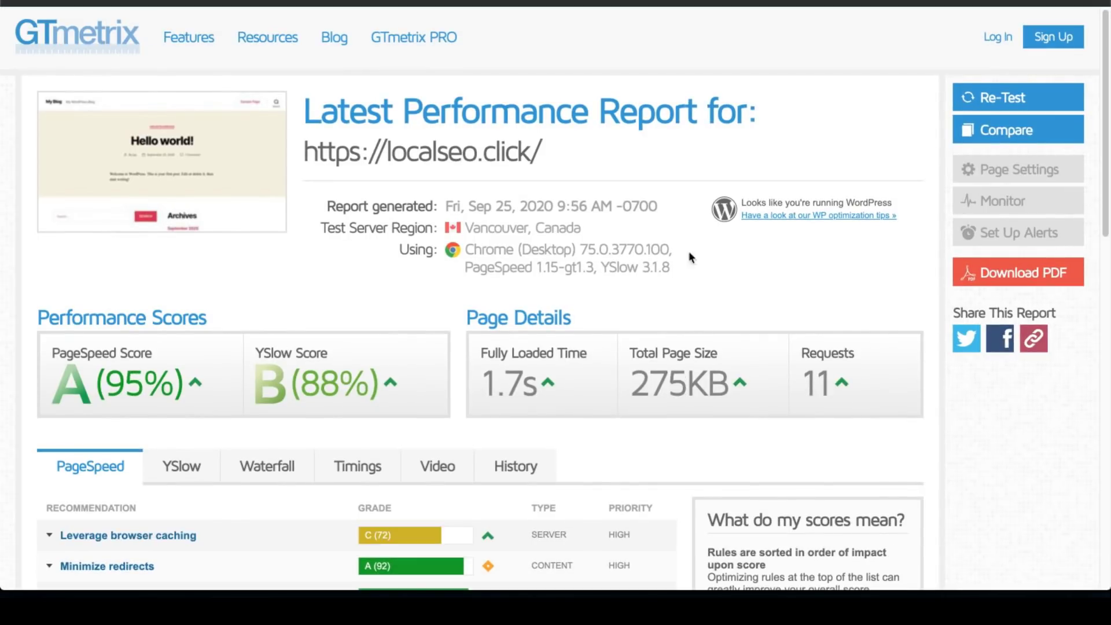
pyautogui.doubleClick(816, 384)
pyautogui.moveTo(842, 390)
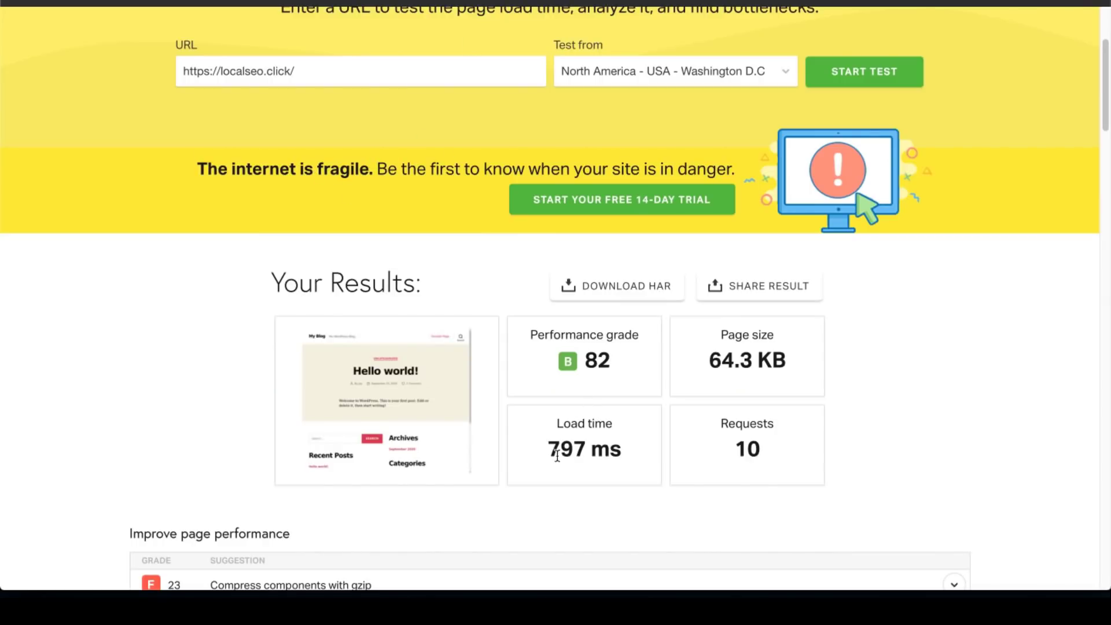
# Highlight the 705 ms load time in Pingdom's localseo.click results.
pyautogui.moveTo(560, 453); pyautogui.dragTo(610, 455)
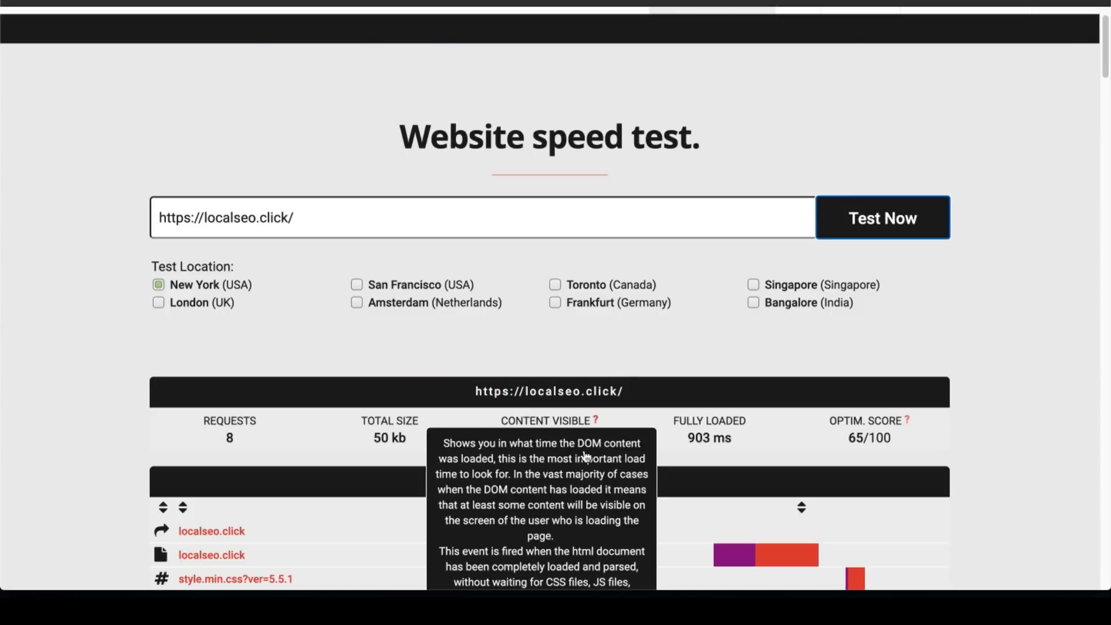
pyautogui.scroll(-1, 697, 431)
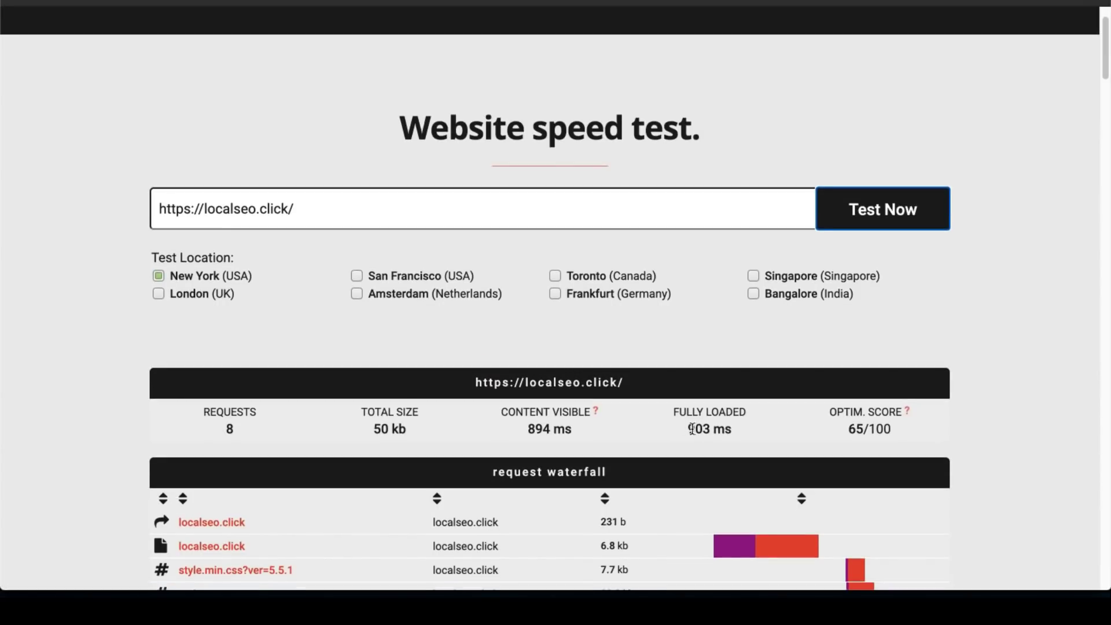
pyautogui.moveTo(695, 428); pyautogui.dragTo(734, 430)
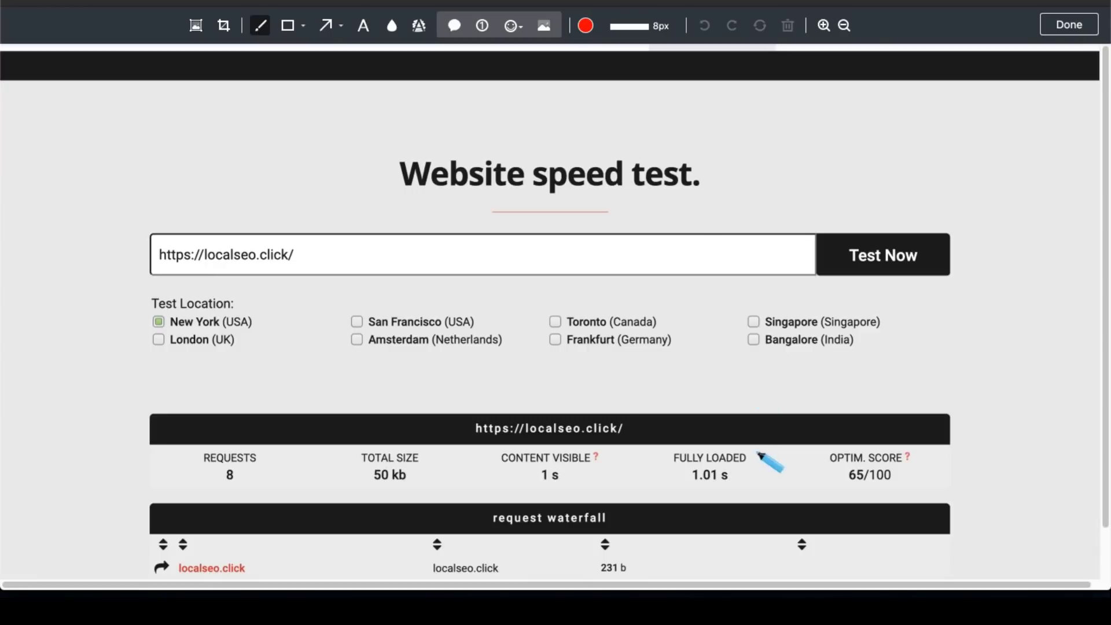
pyautogui.moveTo(676, 478)
pyautogui.mouseDown()
pyautogui.moveTo(747, 491)
pyautogui.moveTo(694, 457)
pyautogui.mouseUp()
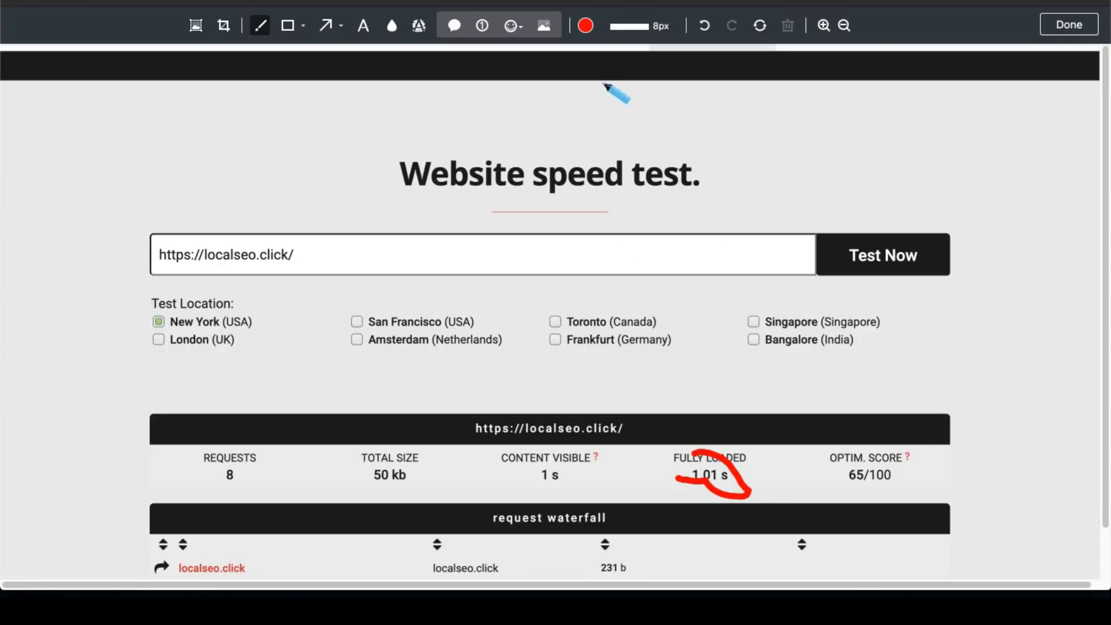
pyautogui.click(704, 25)
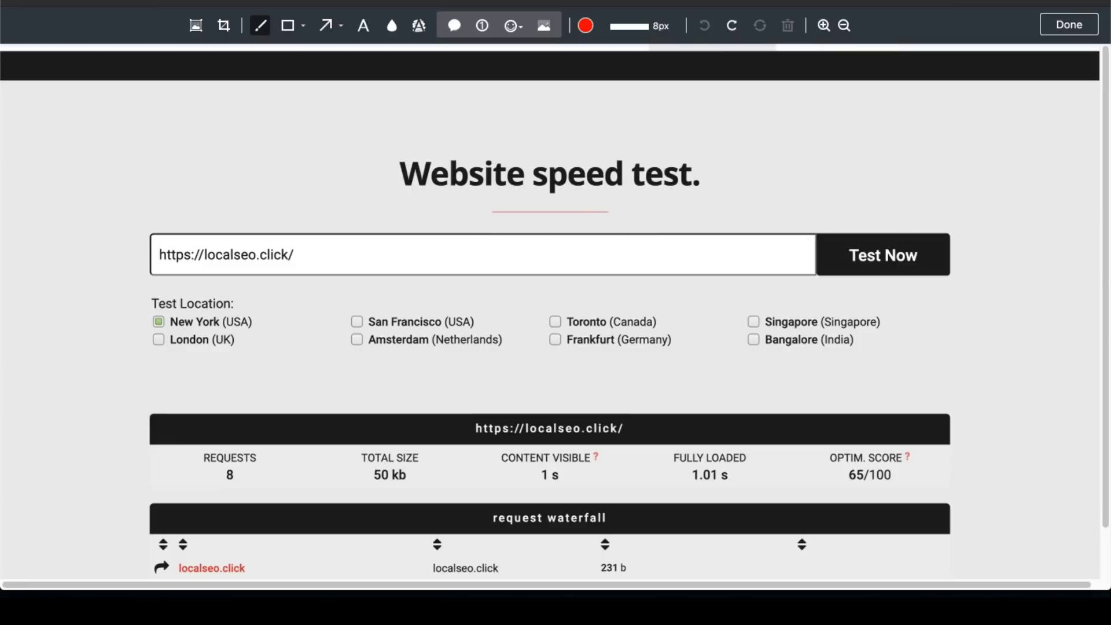